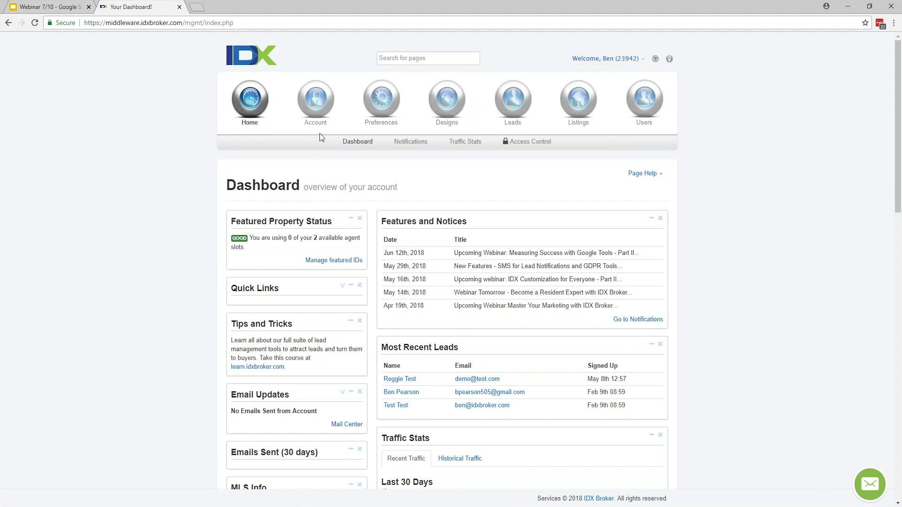
Open the Account Info page and review the primary account, subdomain and contact settings
mouse_move(313, 105)
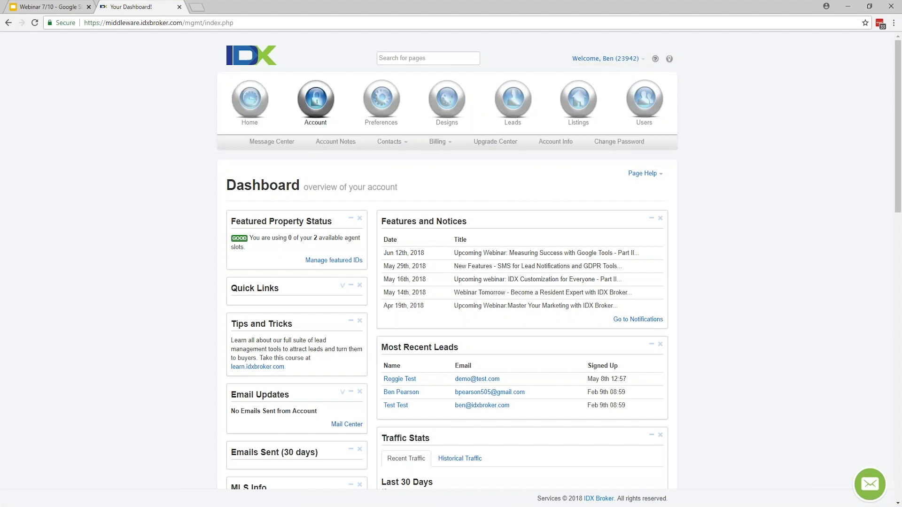
click(555, 142)
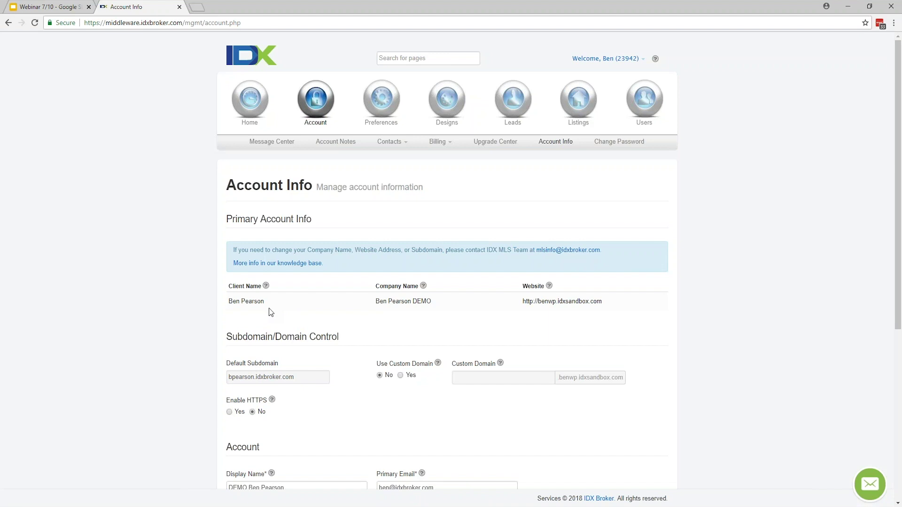
scroll(346, 299, down, 4)
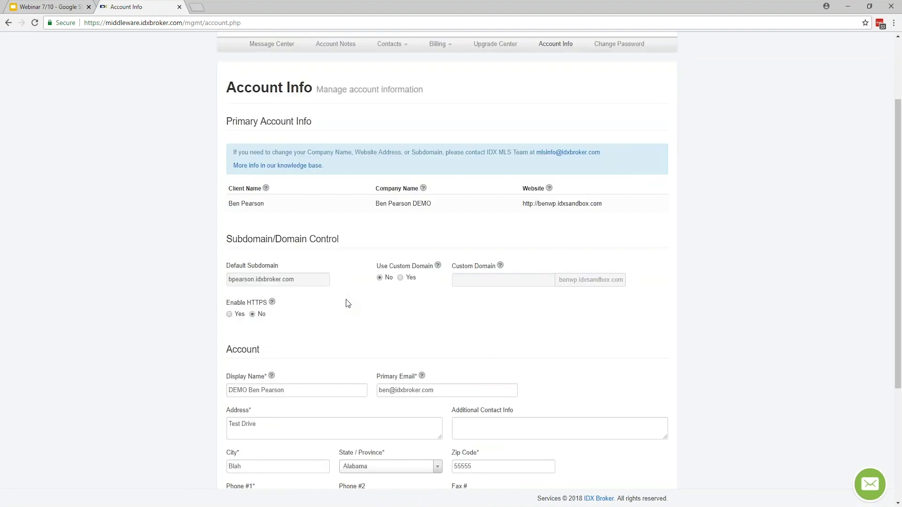
scroll(219, 284, down, 1)
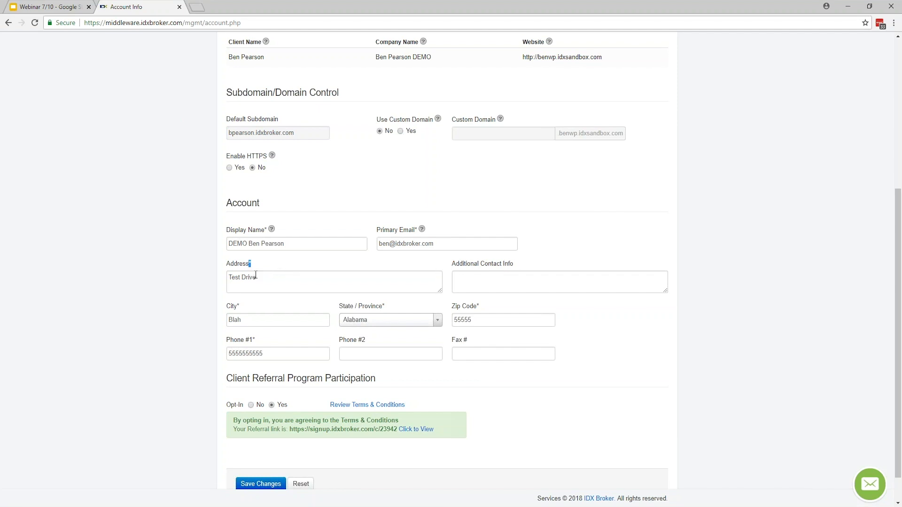
Clear the required address in the account details and try to save the changes
drag(270, 279, 229, 277)
key(BackSpace)
click(262, 483)
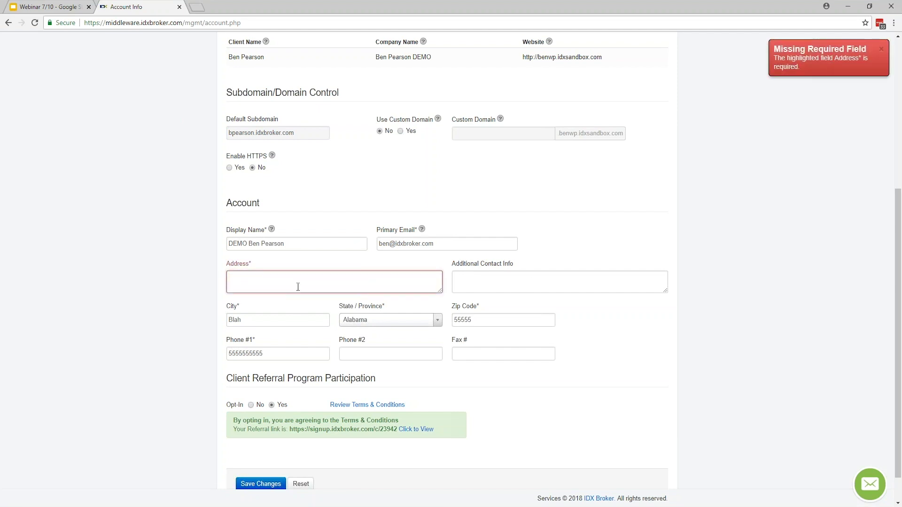
Undo the deletion of the account address and save the account information
key(ctrl+z)
click(132, 332)
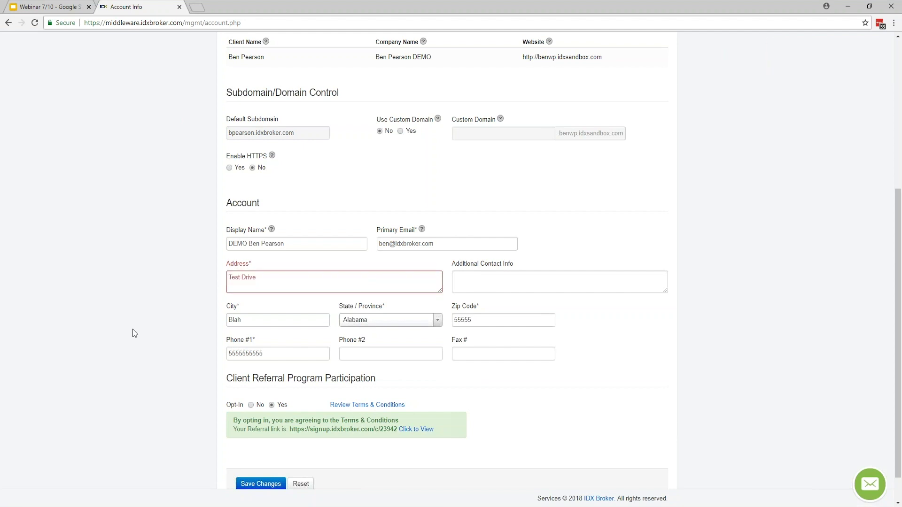
click(262, 484)
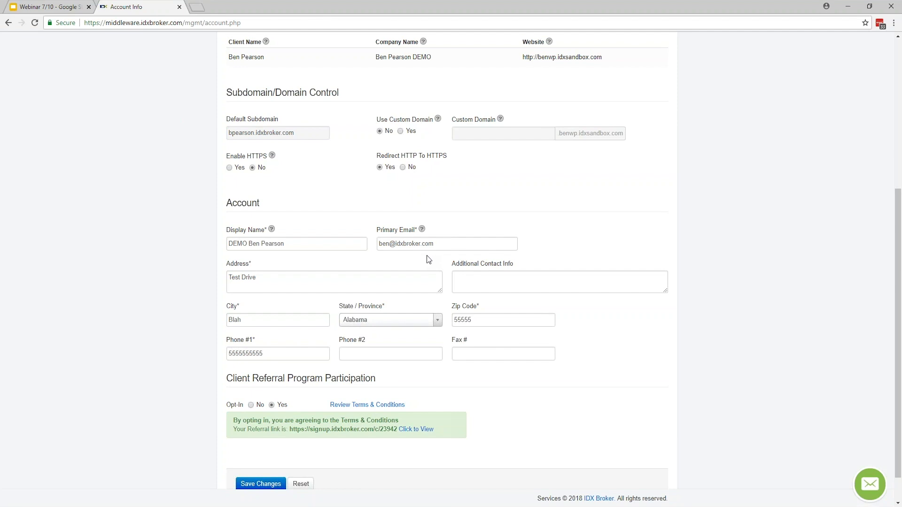
Open the account's billing information and review the payment details, current invoice and invoice history
scroll(429, 259, up, 3)
scroll(362, 246, up, 1)
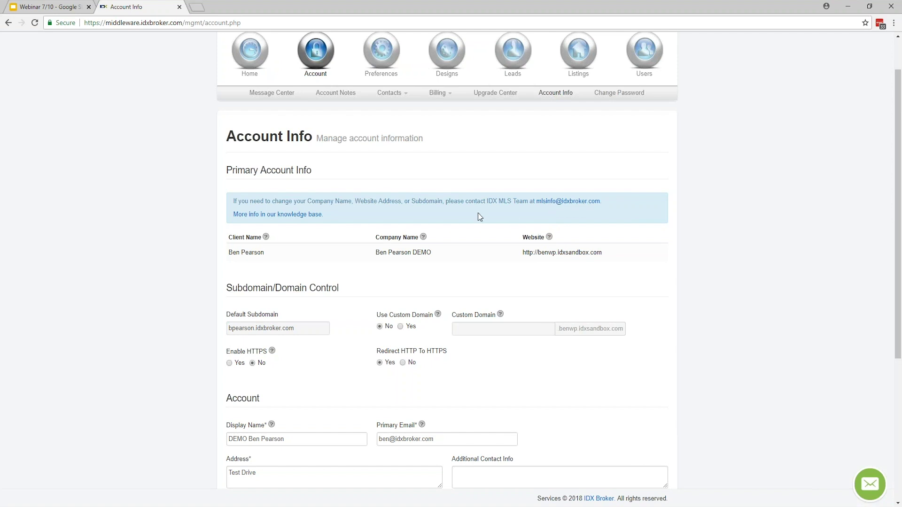
scroll(478, 214, up, 1)
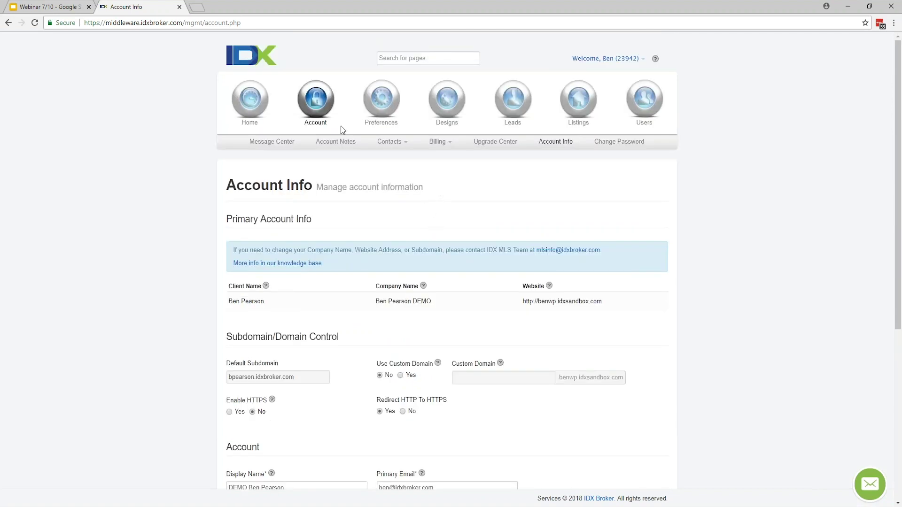
click(440, 145)
click(469, 159)
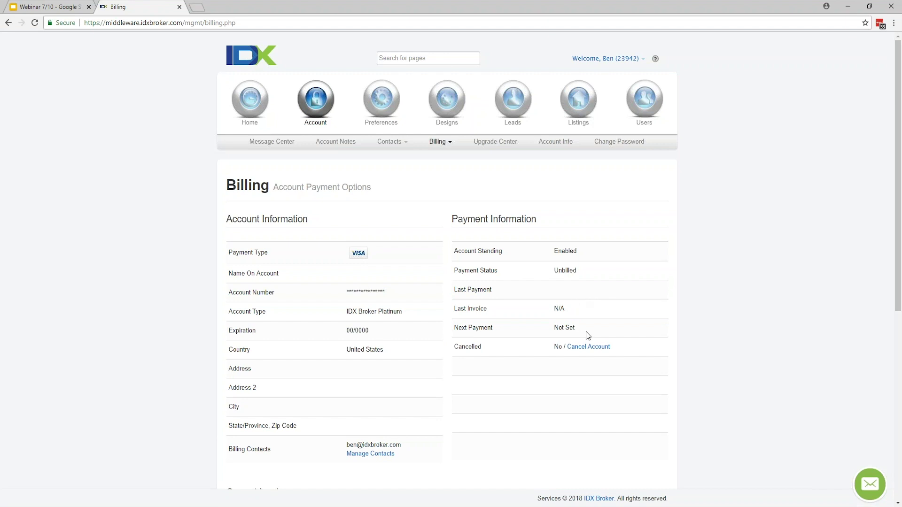
scroll(450, 299, down, 4)
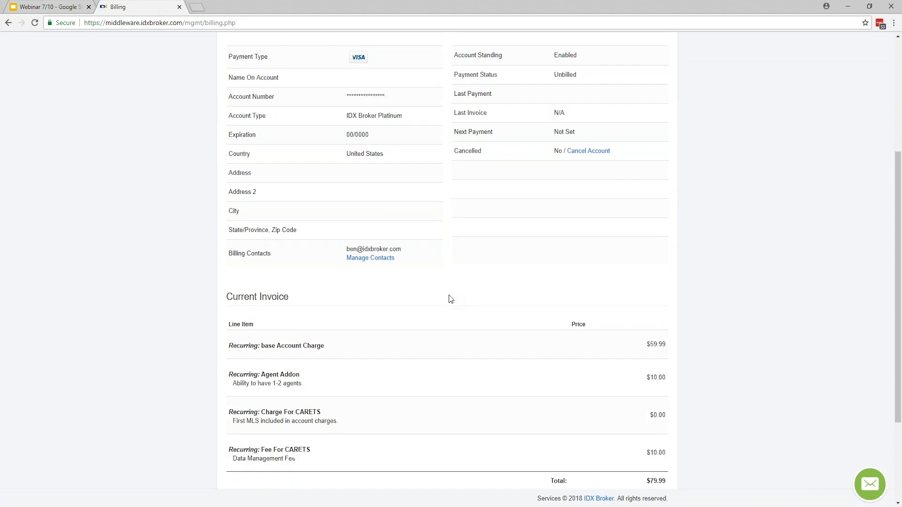
scroll(450, 299, down, 3)
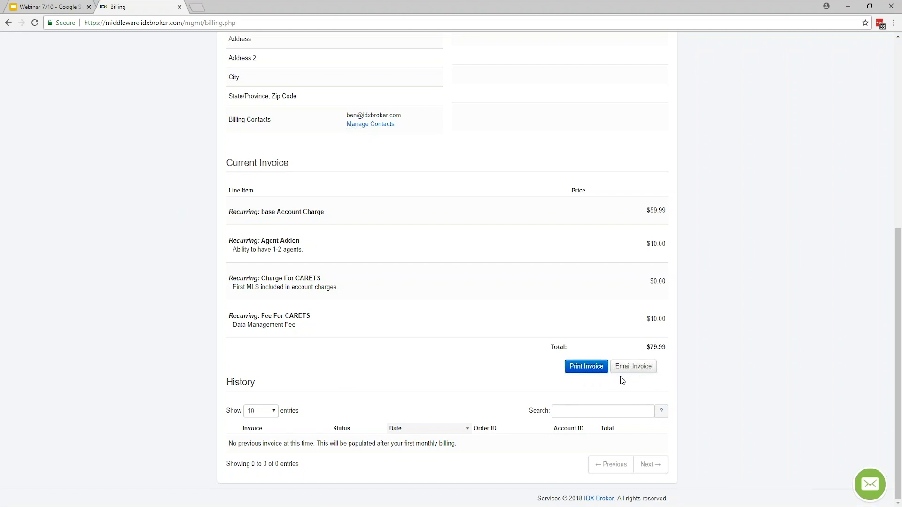
scroll(430, 298, up, 7)
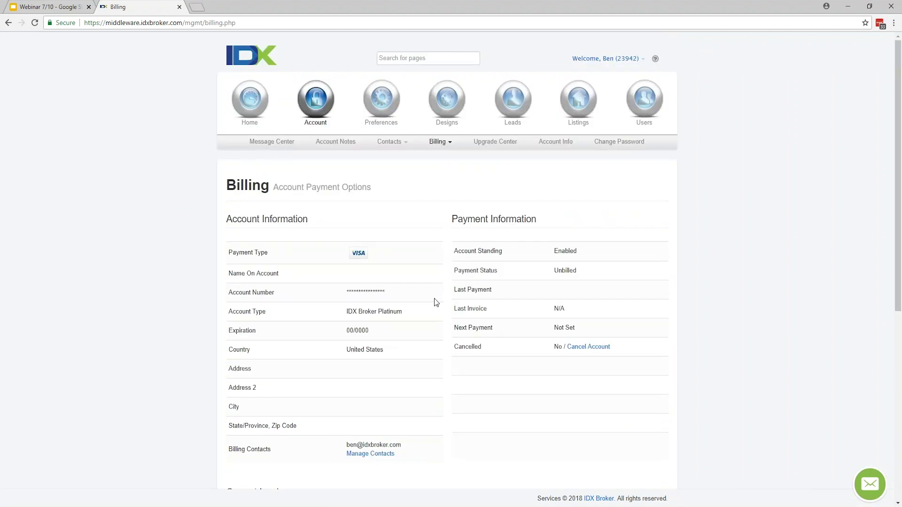
Open the form for adding or editing the account's billing details
click(443, 144)
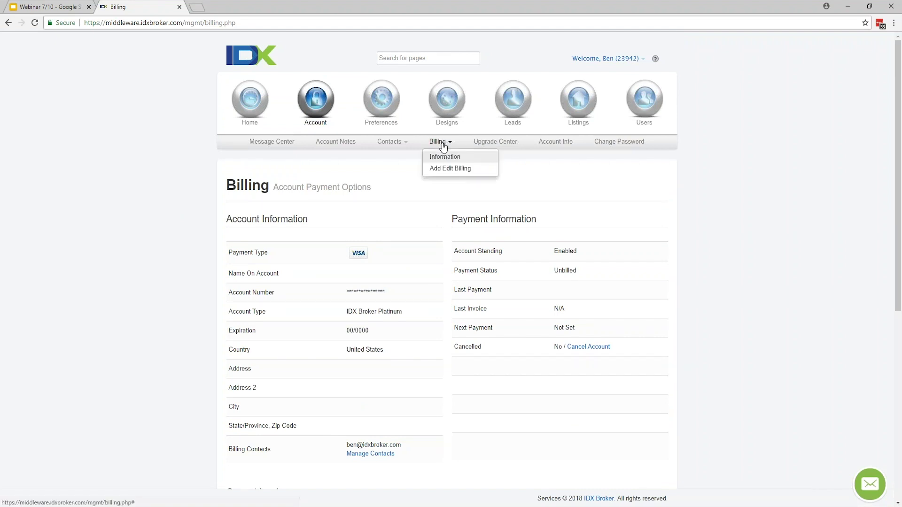
click(449, 169)
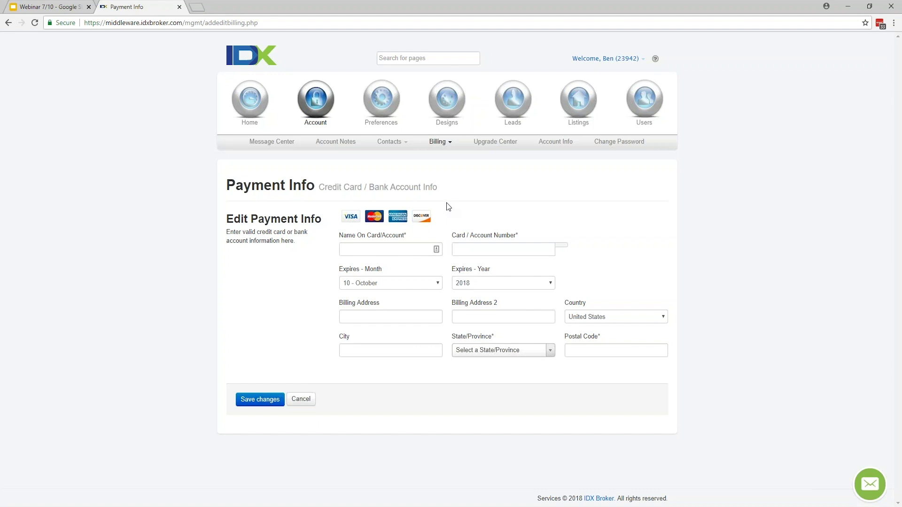
View the password change page and the account's Message Center
click(619, 142)
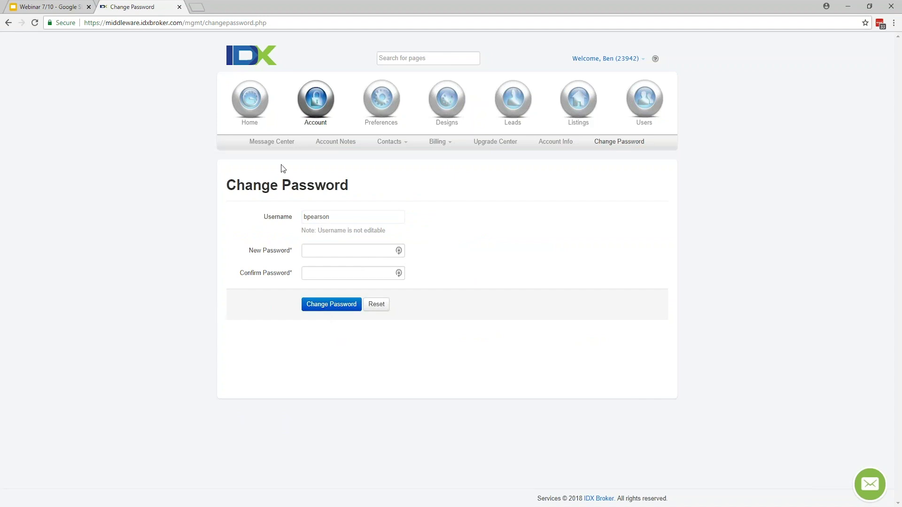
click(271, 145)
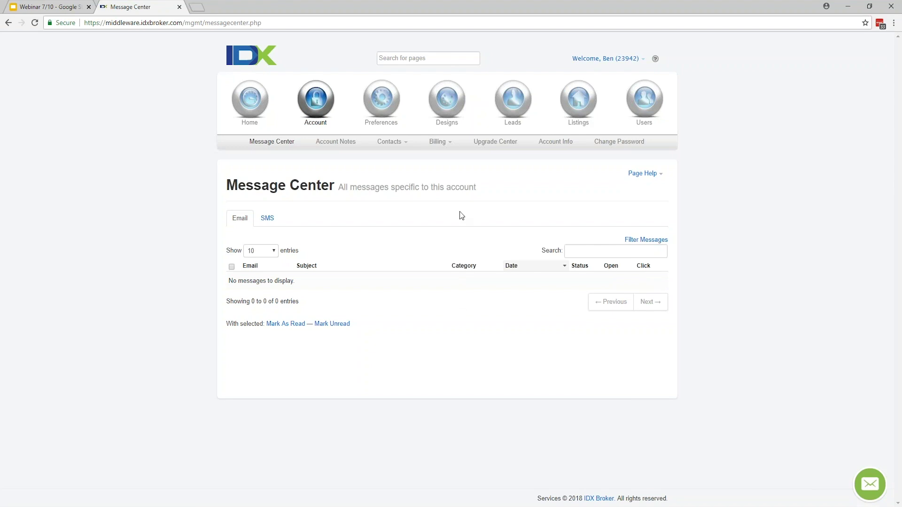
Examine the available account types and multi-user levels in the Upgrade Center
click(496, 147)
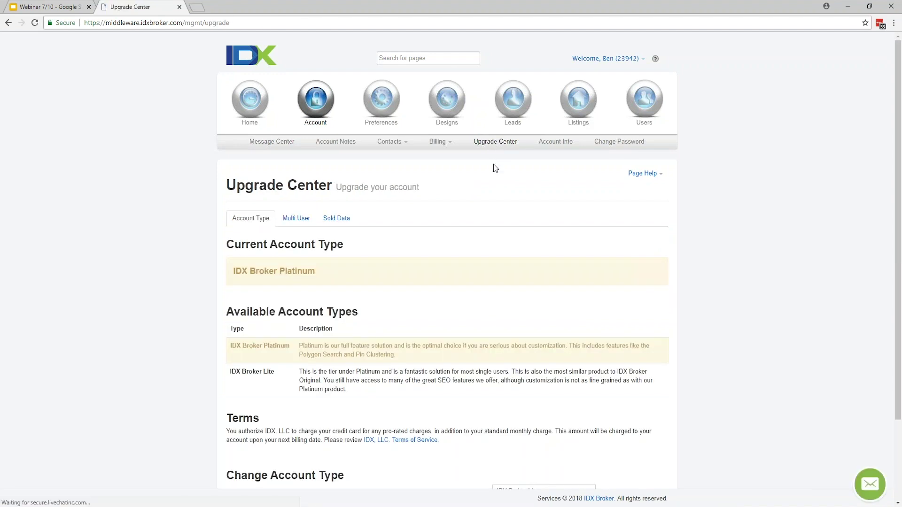
scroll(357, 273, down, 1)
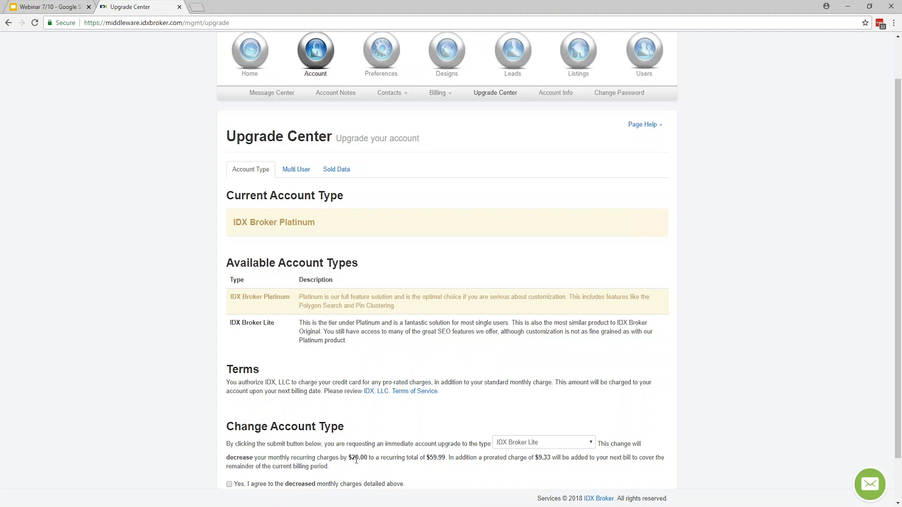
click(296, 170)
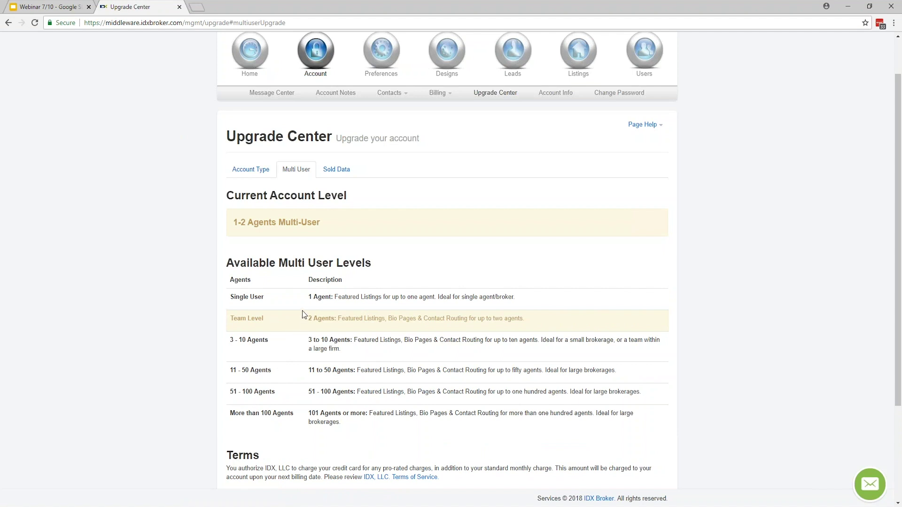
scroll(305, 282, up, 1)
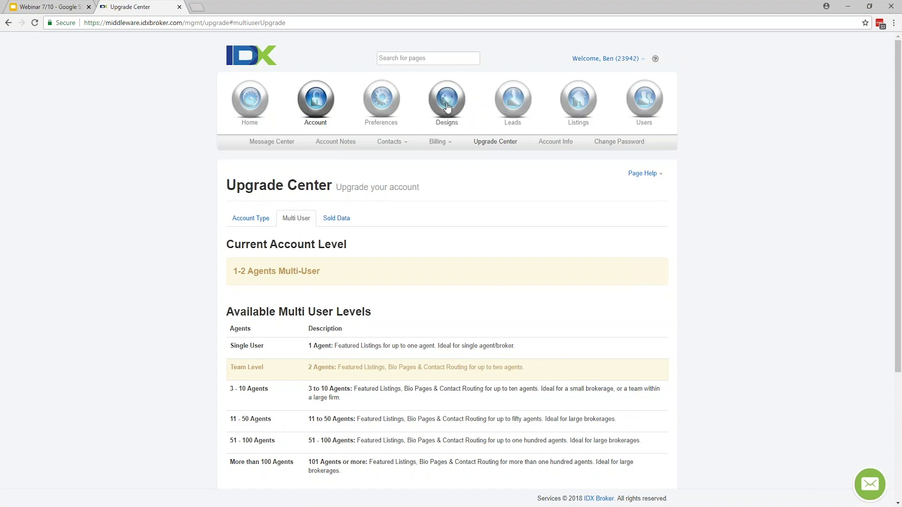
Show the email message filters in the Message Center and choose the Lead category
mouse_move(447, 107)
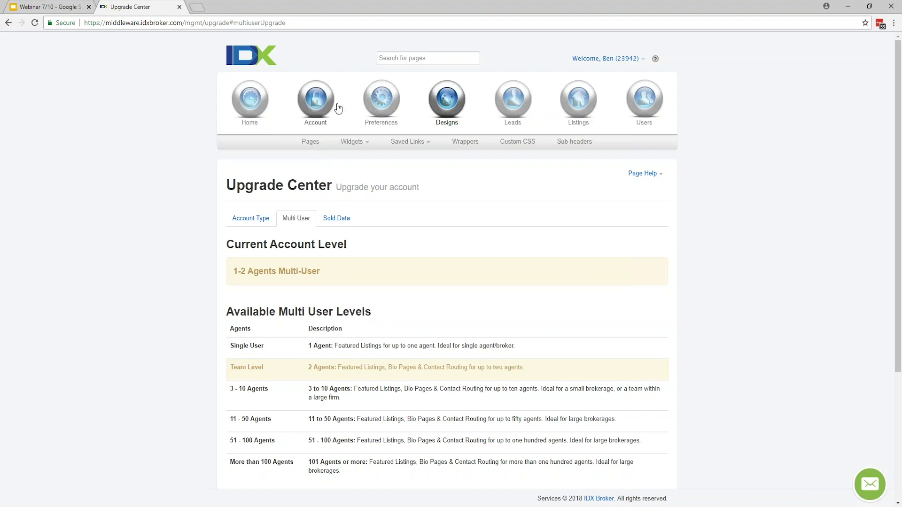
mouse_move(335, 110)
click(284, 144)
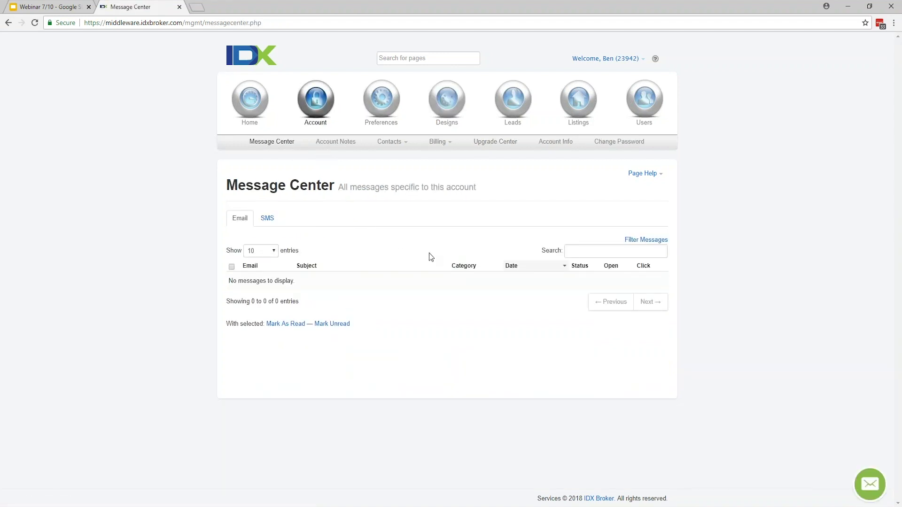
click(646, 240)
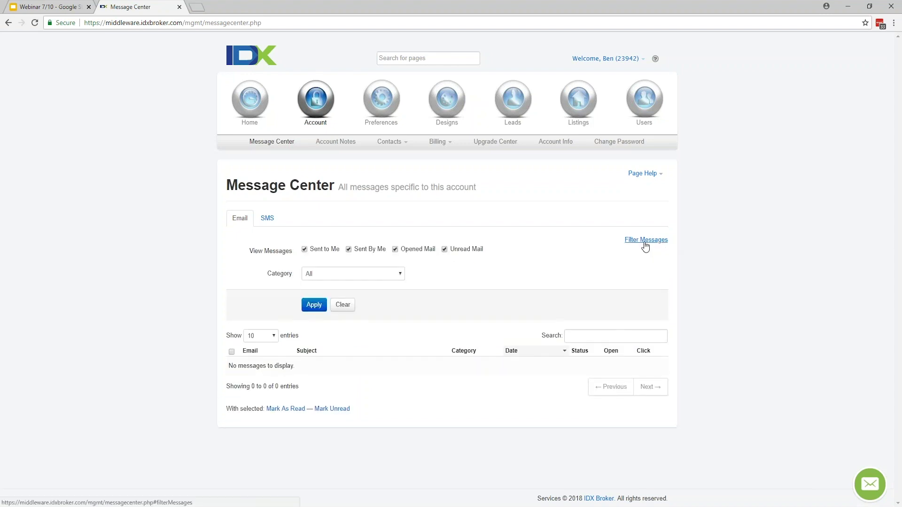
click(371, 274)
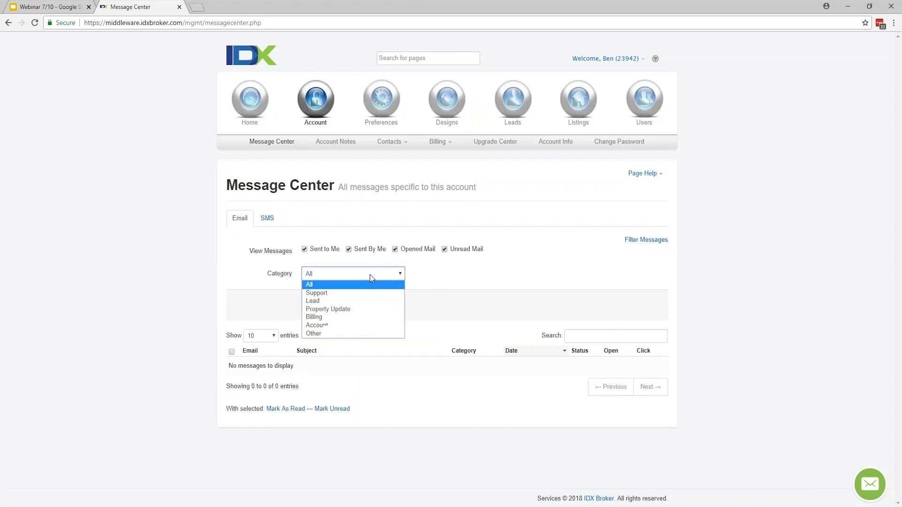
click(352, 300)
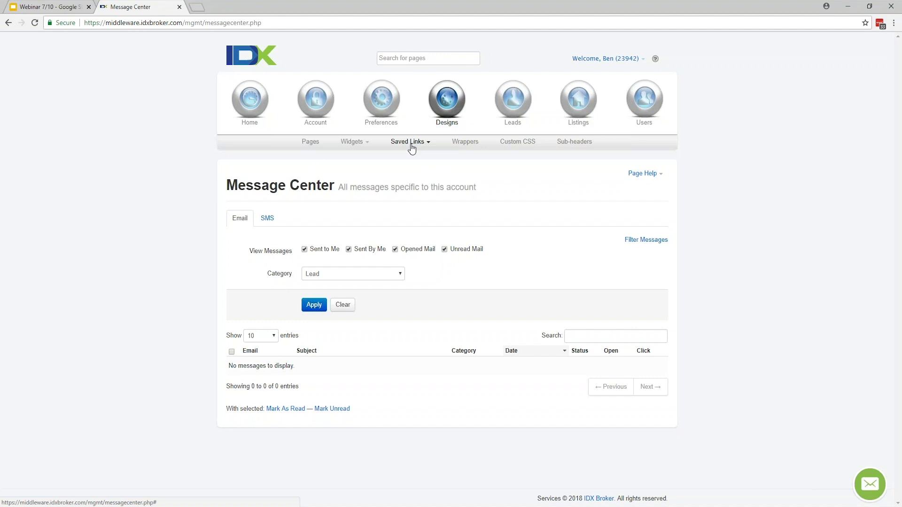
Open the list of design pages and look through its search, results, contact and user pages
click(310, 142)
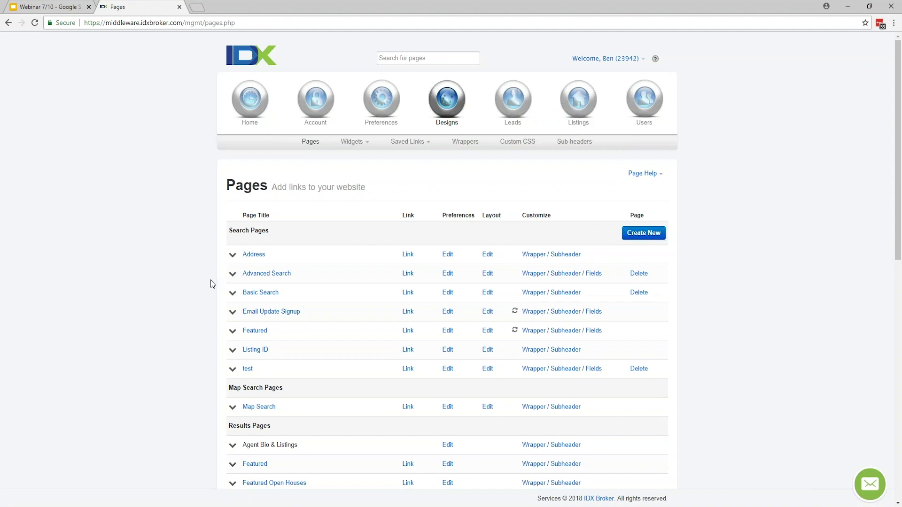
scroll(216, 331, down, 8)
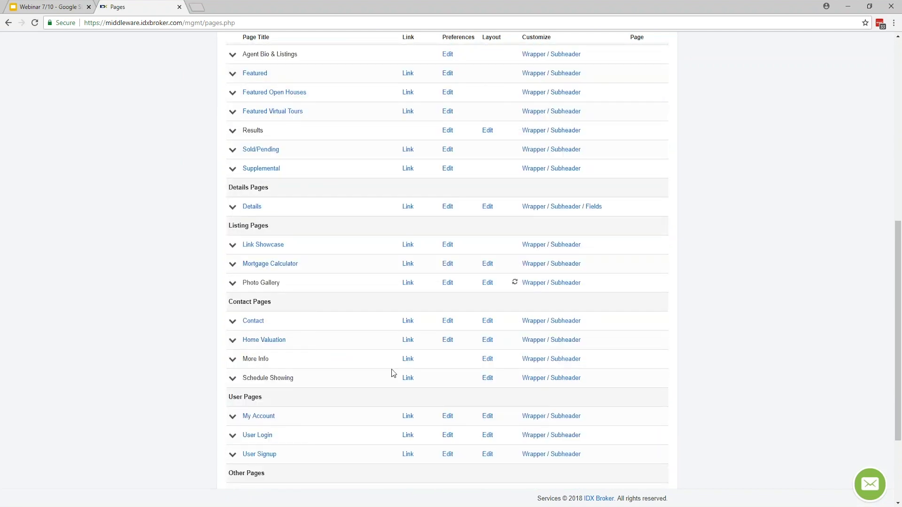
scroll(393, 372, up, 5)
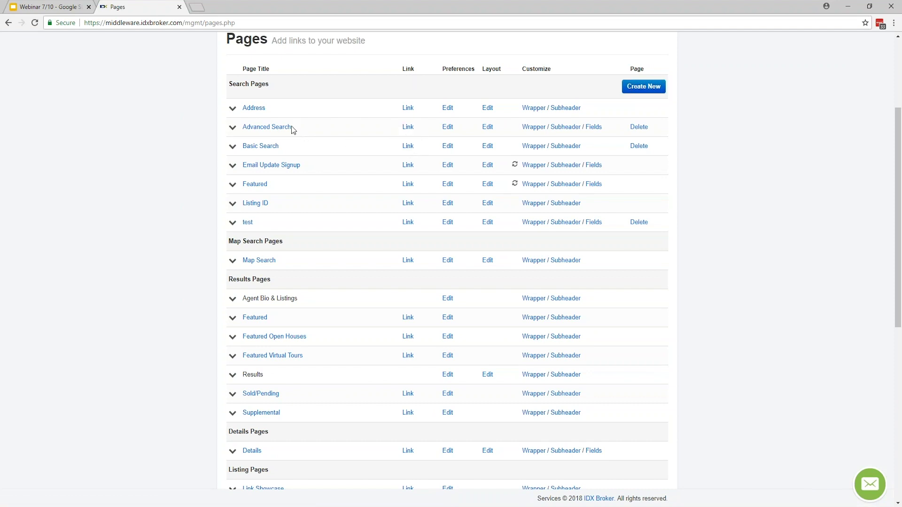
Display the link for the Advanced Search page, select its URL and close the link details
click(406, 131)
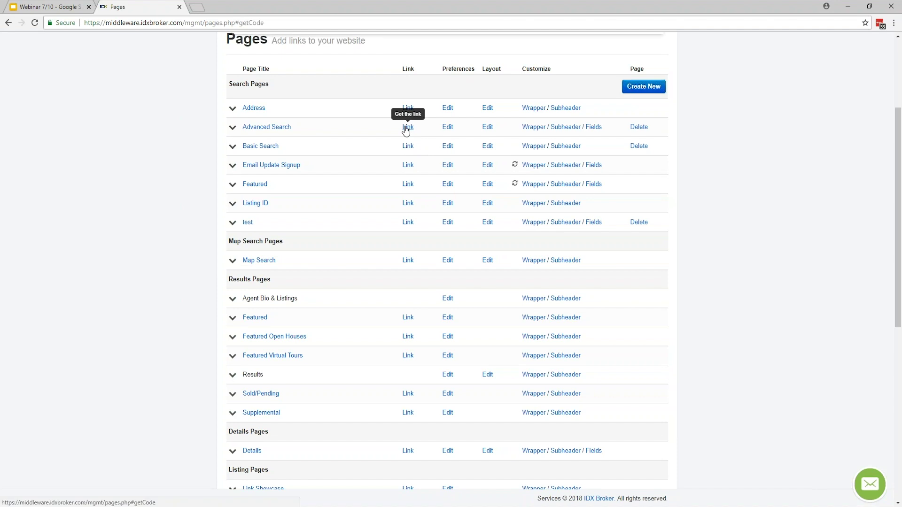
drag(379, 183, 238, 183)
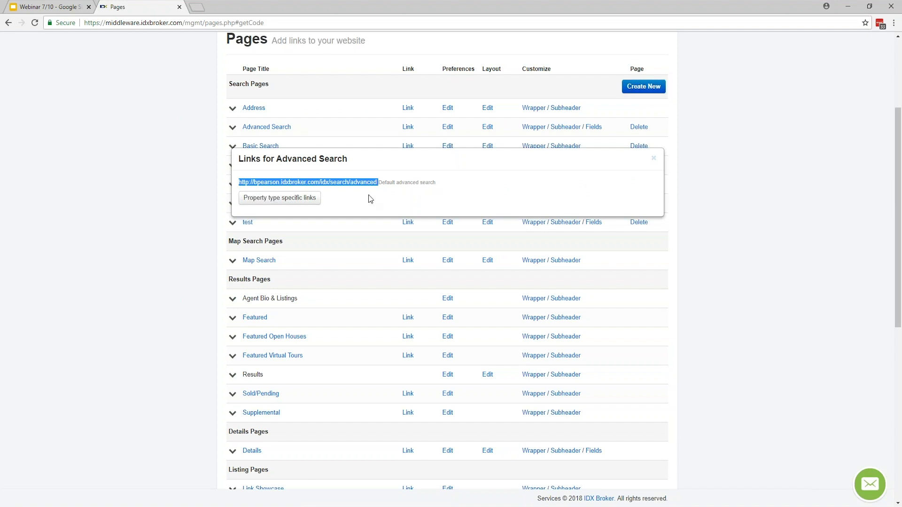
click(452, 143)
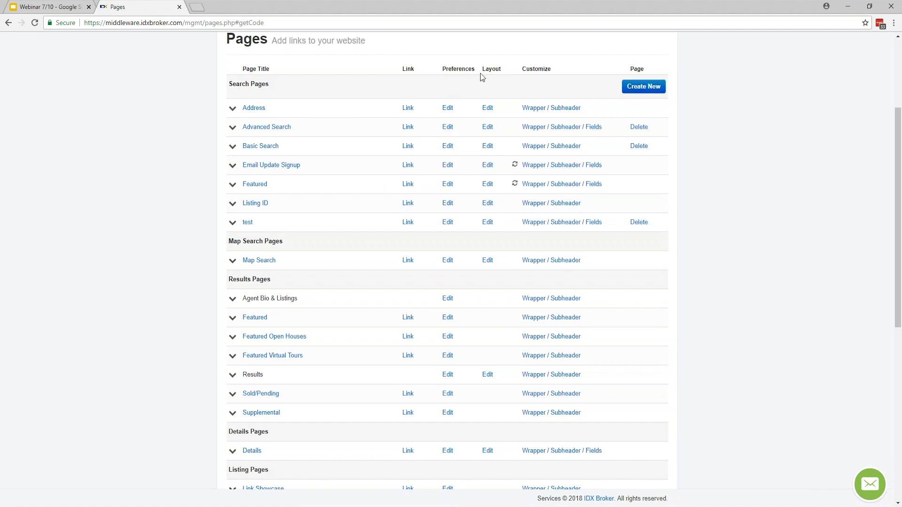
Open the Advanced Search page's preferences, reviewing the SEO settings and showing the search setup form
click(448, 129)
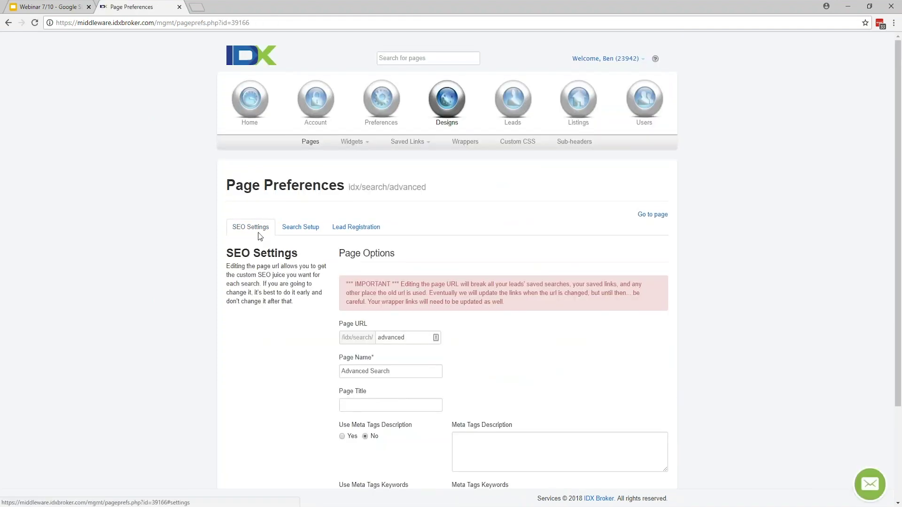
scroll(316, 337, down, 3)
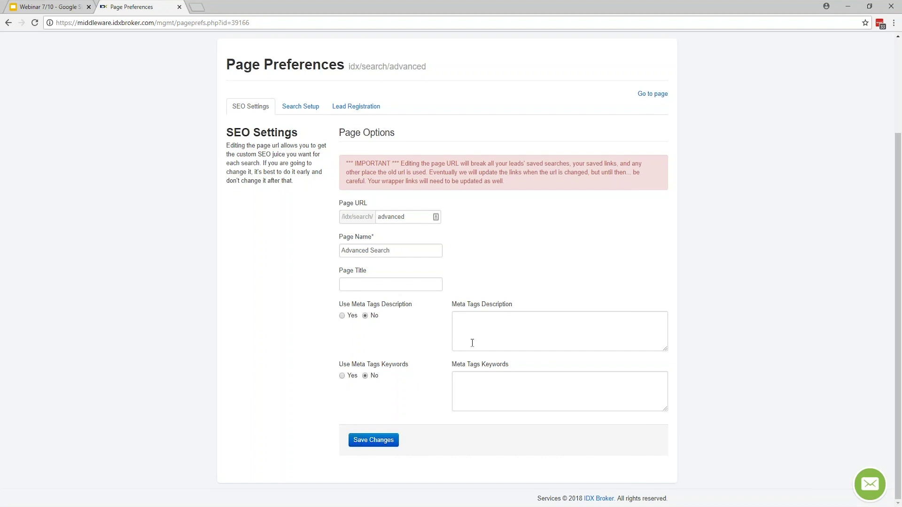
click(299, 107)
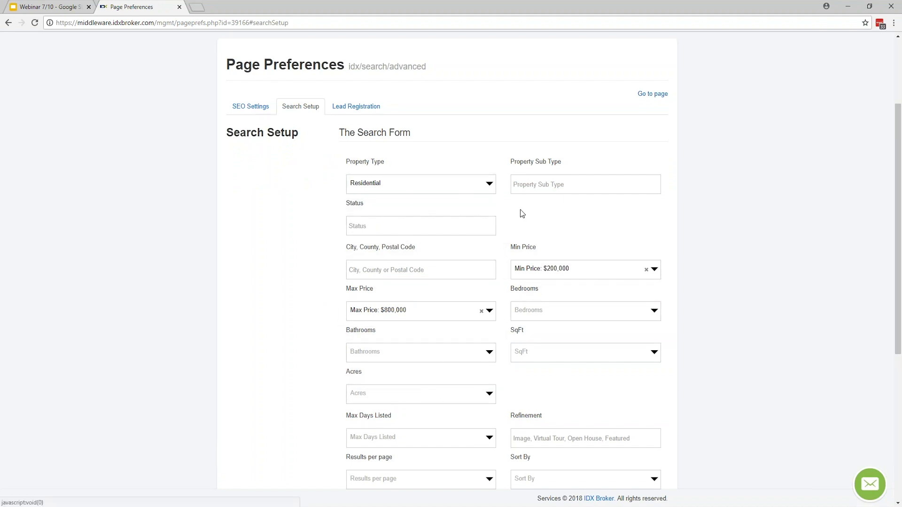
Set the search form's property type to Rentals and clear the minimum and maximum price defaults
scroll(504, 238, down, 5)
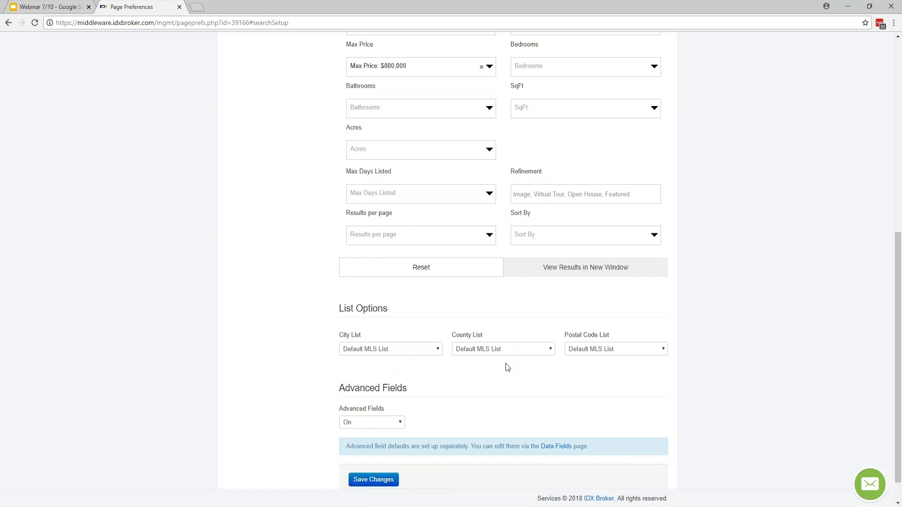
scroll(507, 367, up, 4)
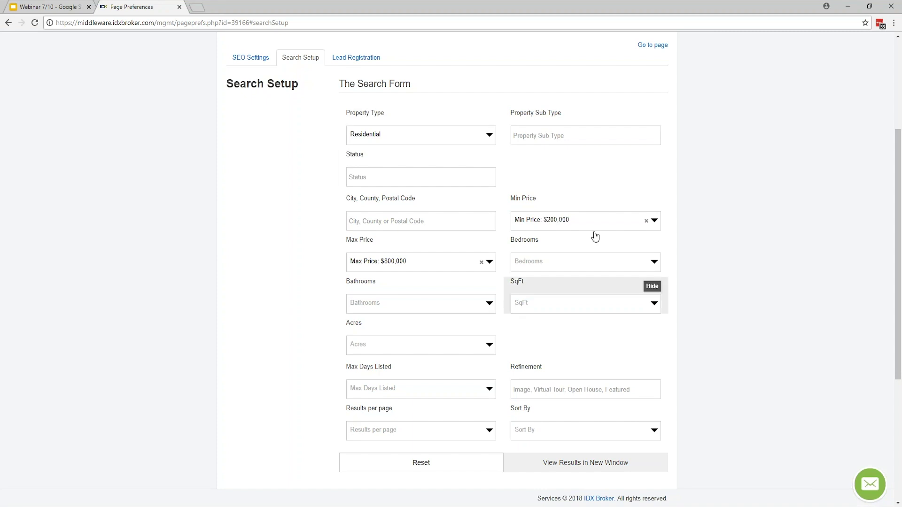
click(463, 139)
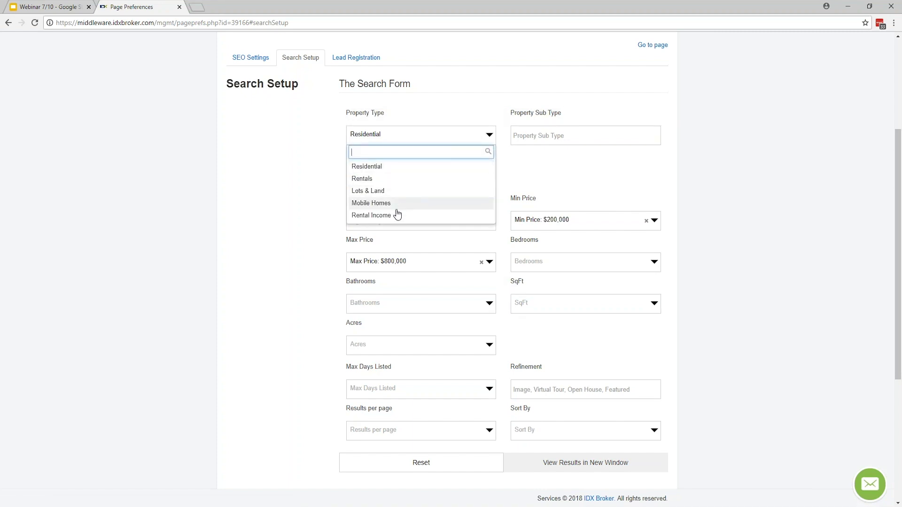
click(375, 180)
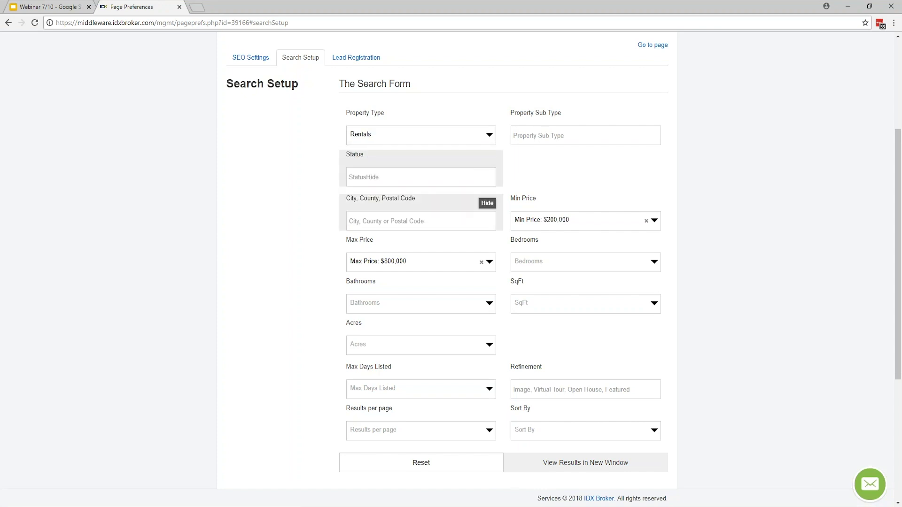
click(645, 223)
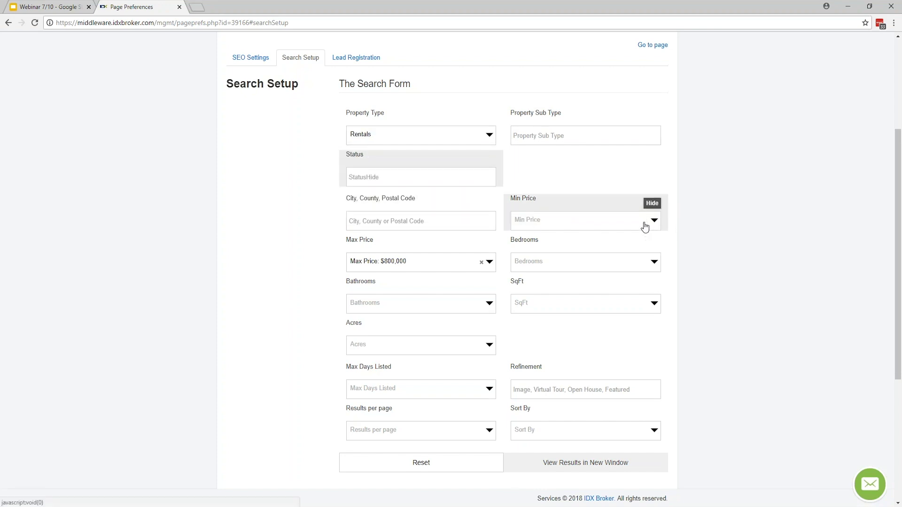
click(480, 263)
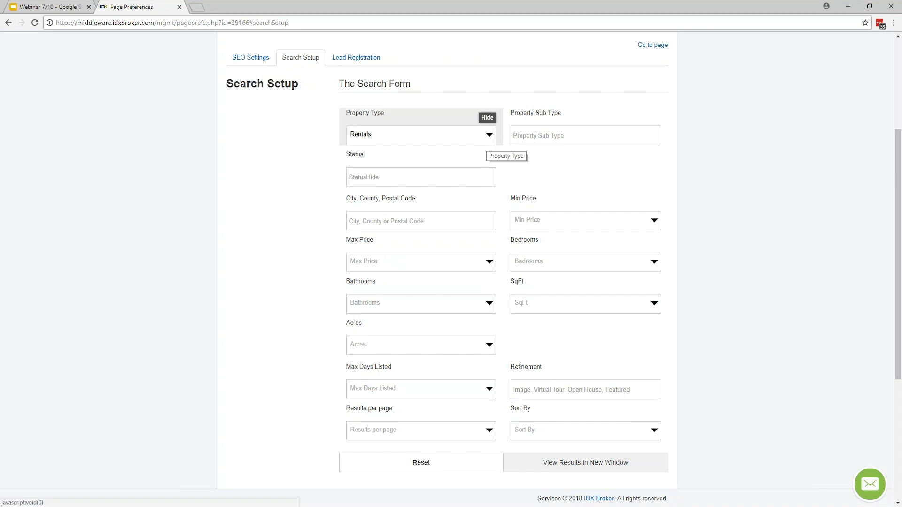
Set the search form's property type to Residential and hide the Property Type field
click(486, 138)
click(402, 173)
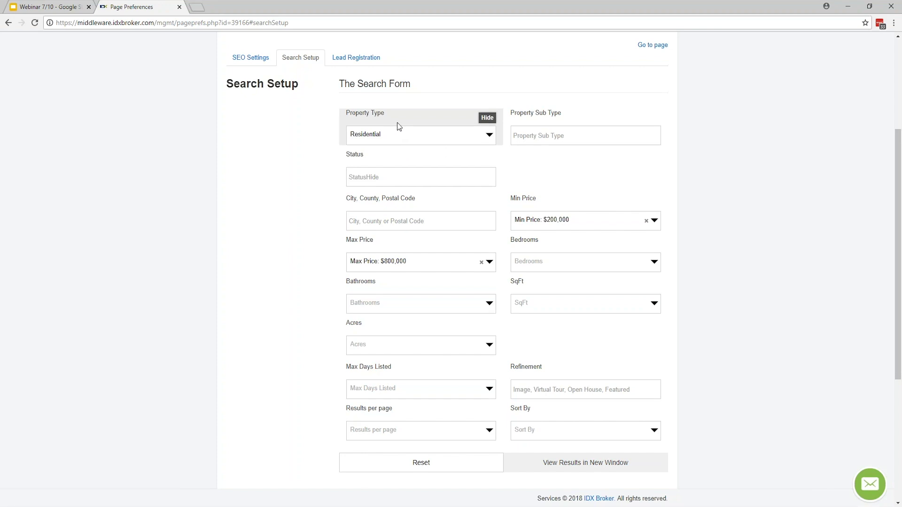
click(488, 118)
mouse_move(265, 120)
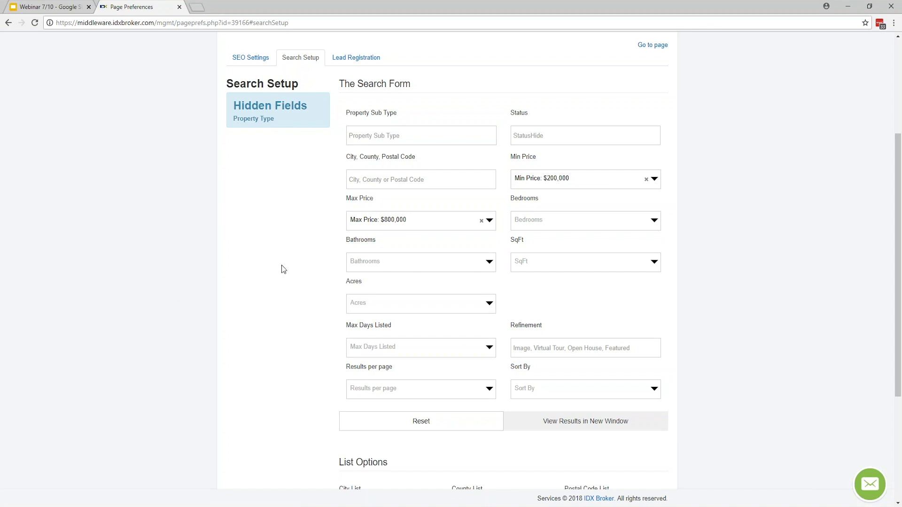
Examine the Advanced Search page's hidden fields, search form, list options and advanced fields setting
scroll(282, 265, up, 3)
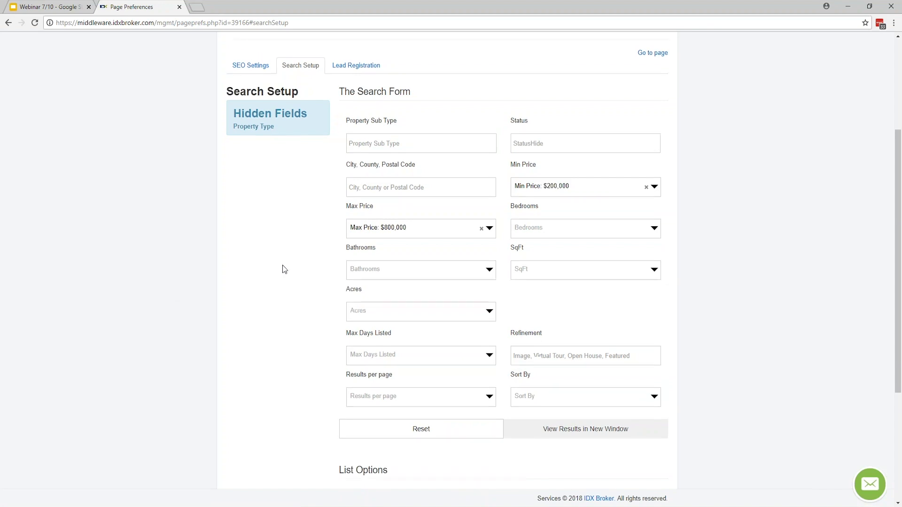
scroll(315, 384, down, 2)
scroll(313, 385, down, 1)
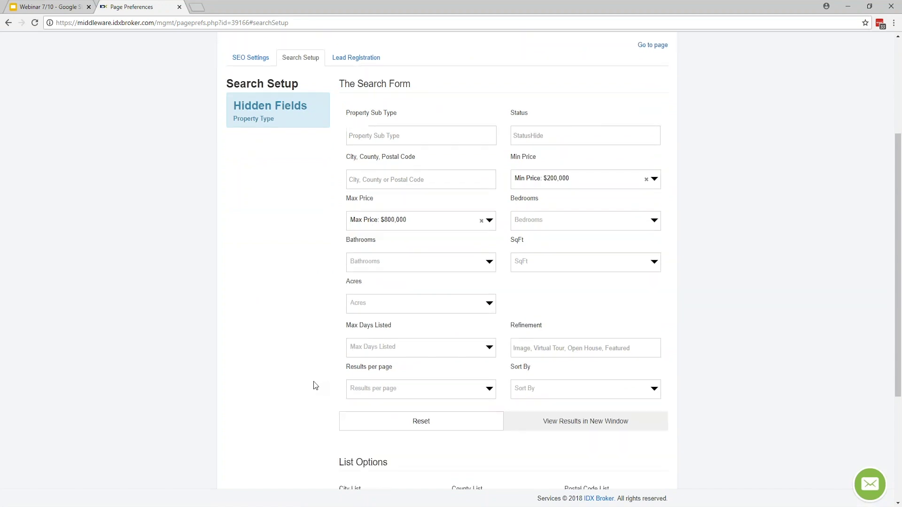
scroll(303, 371, down, 2)
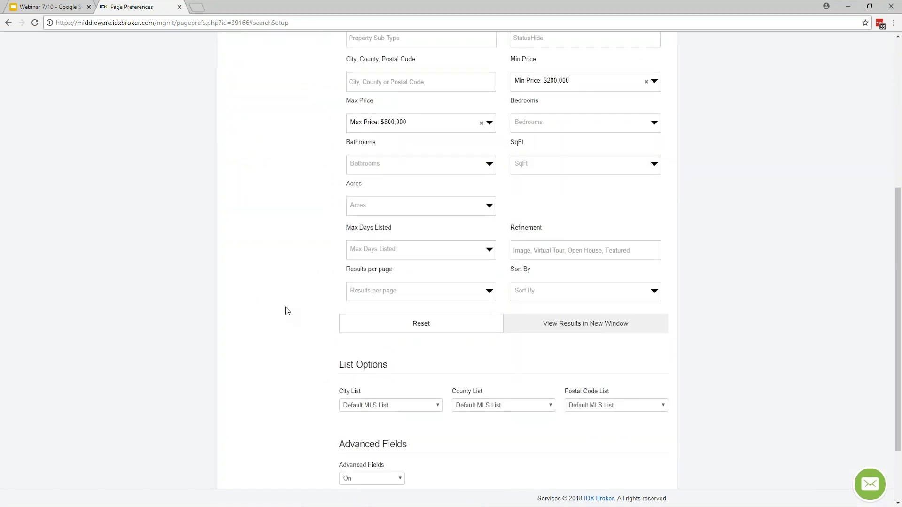
scroll(285, 310, up, 5)
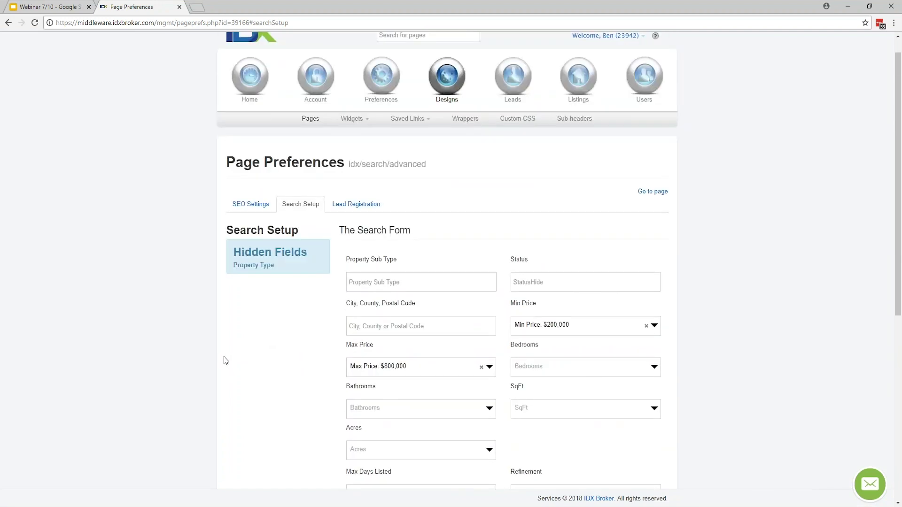
scroll(225, 361, up, 1)
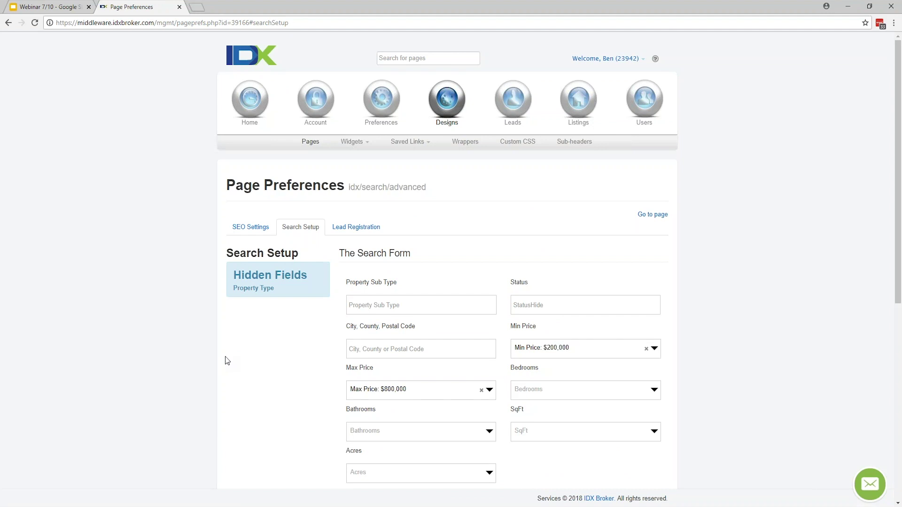
Show the Advanced Search page's Lead Registration settings, discarding the unsaved search form changes
scroll(228, 361, down, 1)
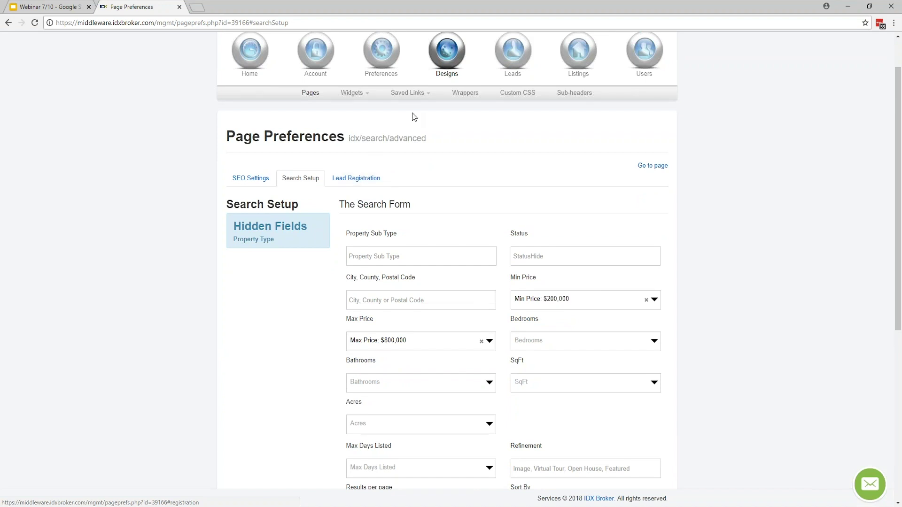
mouse_move(513, 53)
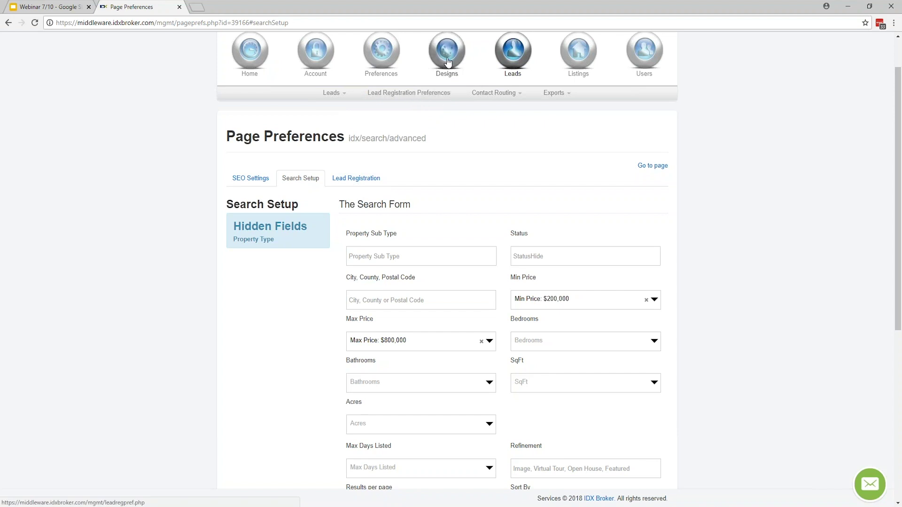
click(355, 179)
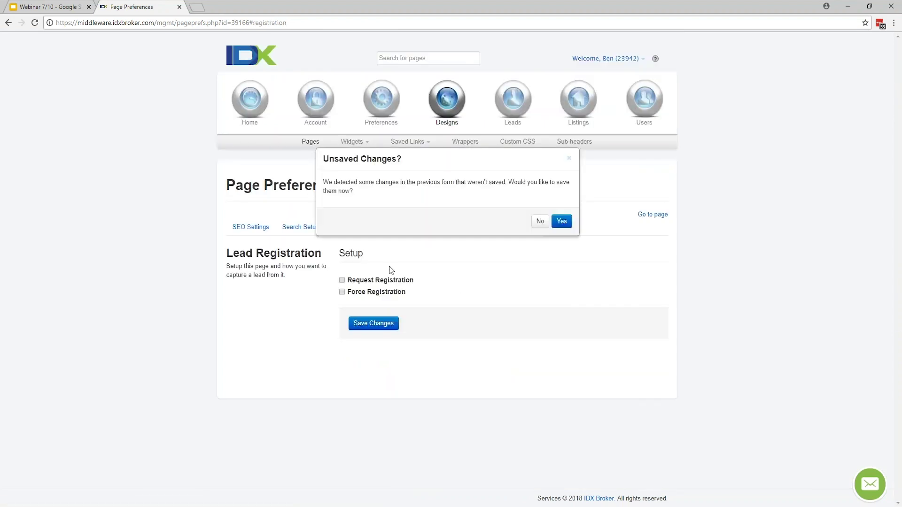
click(540, 222)
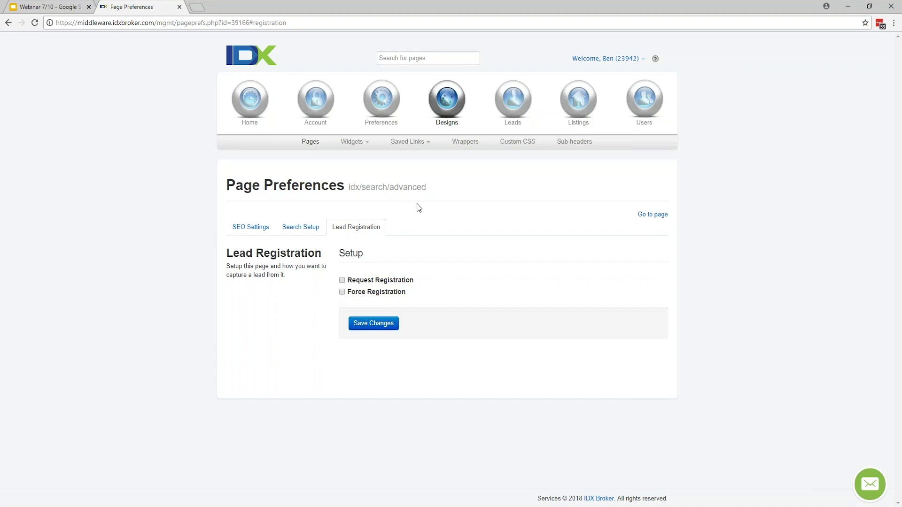
Return to the list of design pages and view the layout templates available for the Advanced Search page
key(alt+Left)
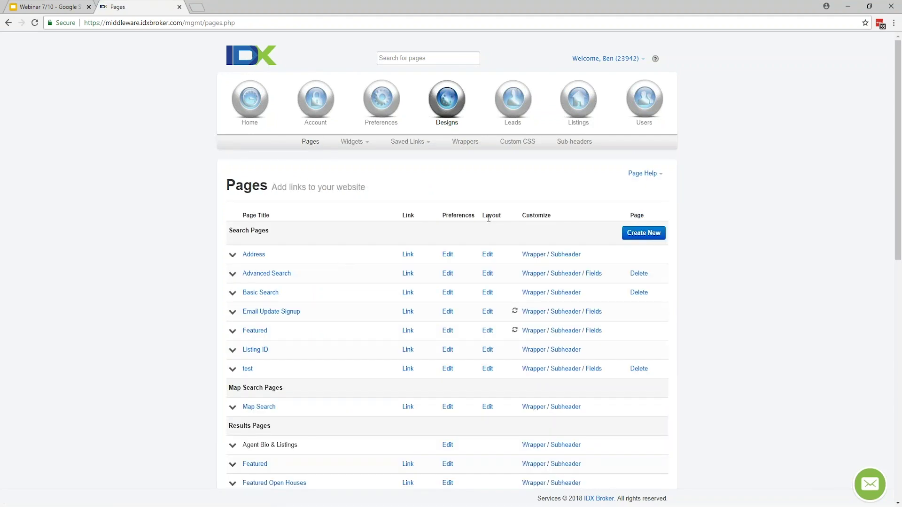
click(489, 275)
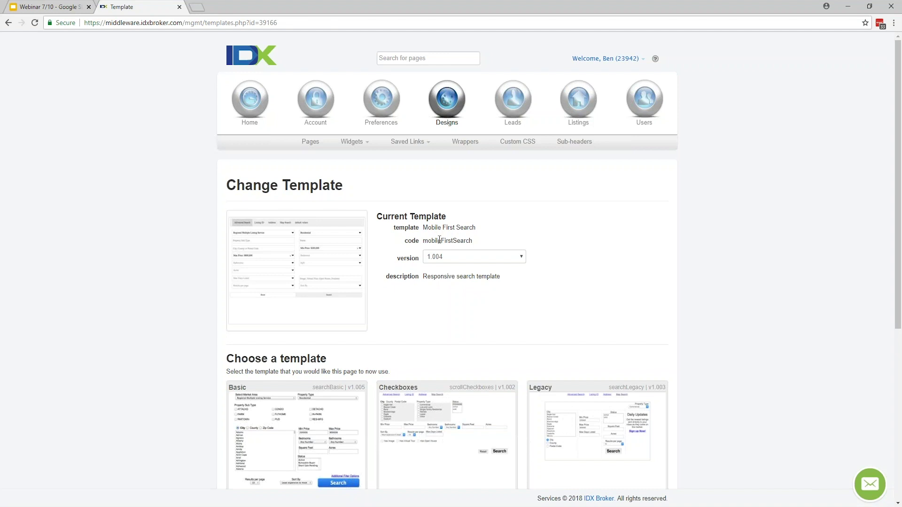
scroll(371, 285, down, 6)
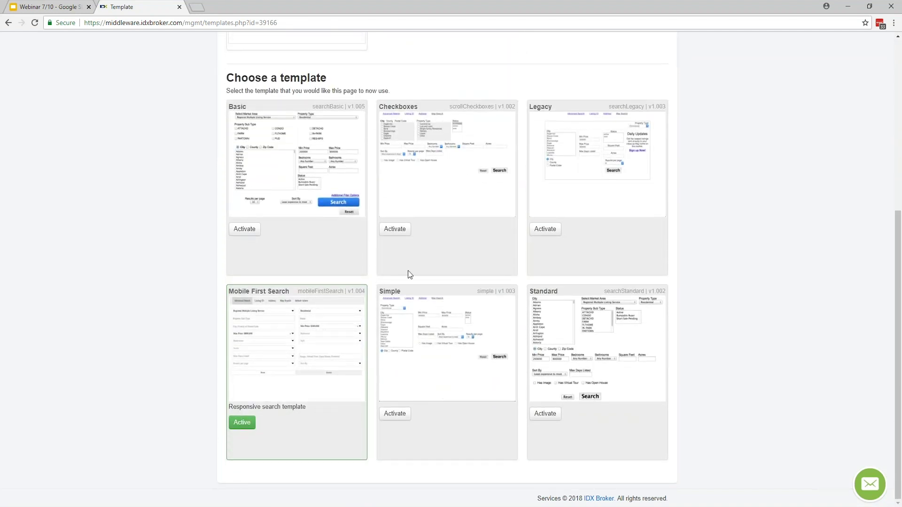
Activate the Checkboxes template for the Advanced Search page, and switch it back to Mobile First Search
click(396, 230)
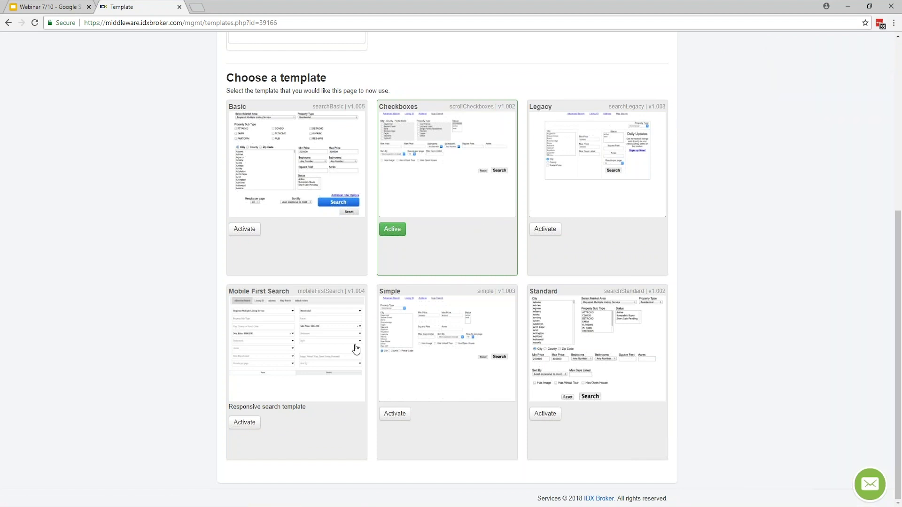
click(244, 422)
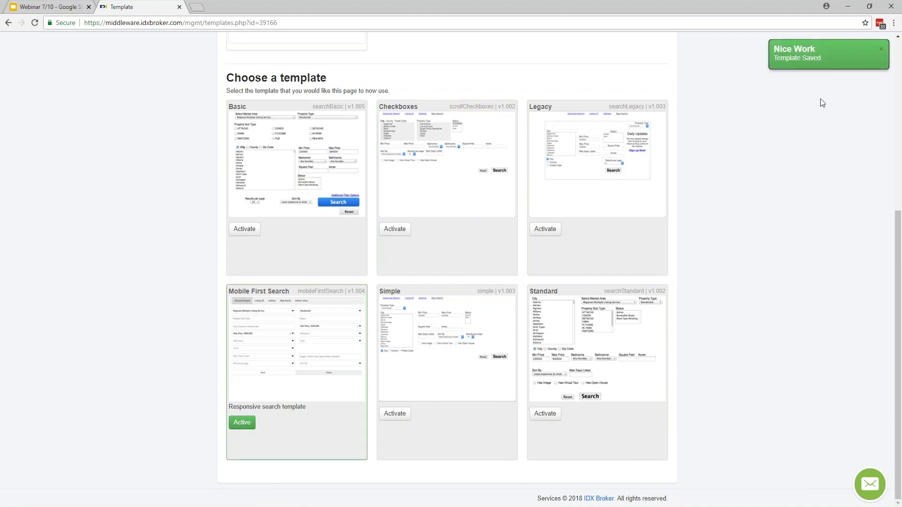
scroll(375, 289, up, 4)
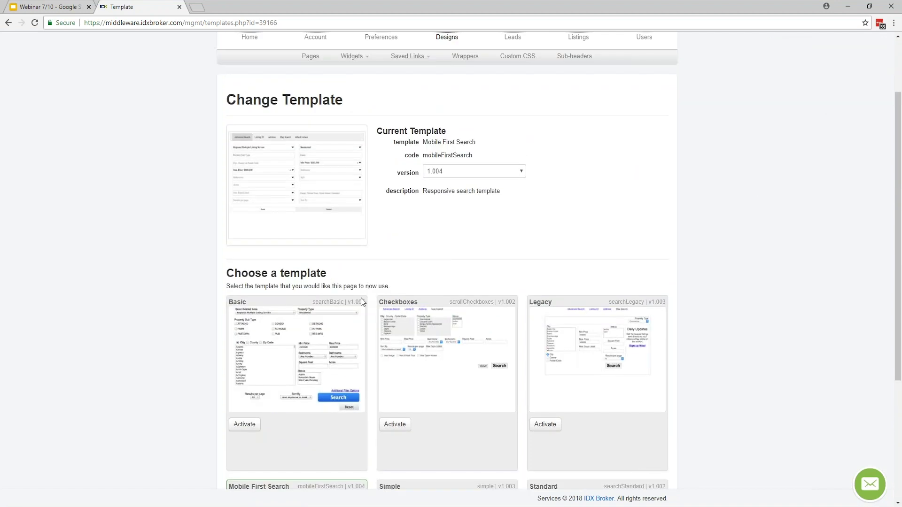
scroll(365, 326, down, 4)
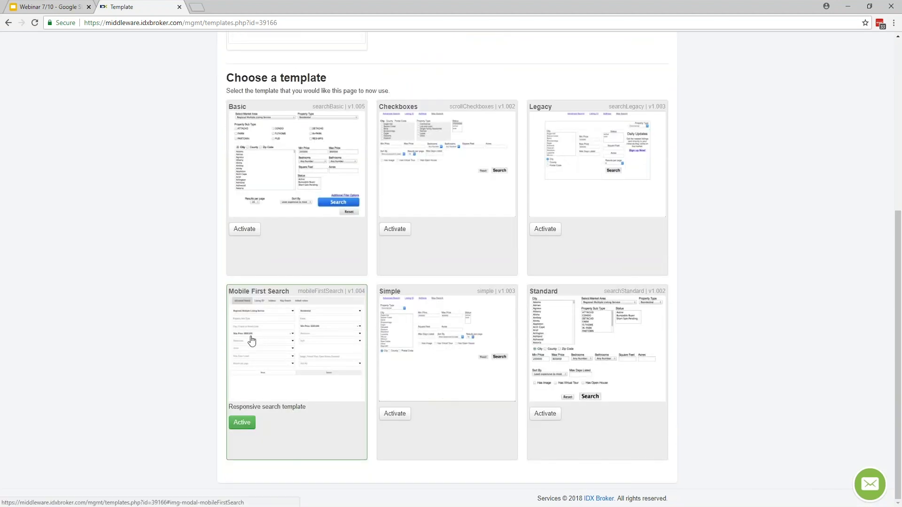
Return to the list of design pages and look through the layout templates for the Details page
scroll(216, 348, up, 5)
scroll(217, 348, up, 1)
click(311, 142)
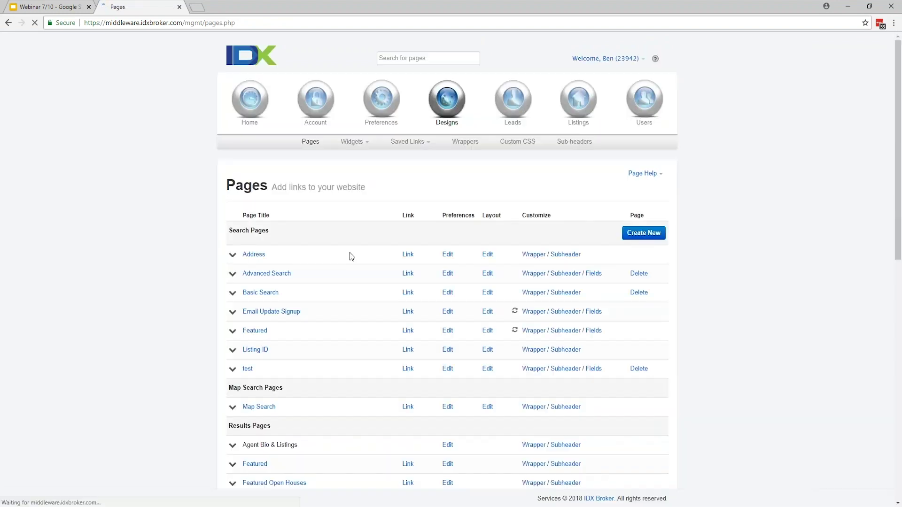
scroll(374, 287, down, 3)
scroll(375, 286, down, 3)
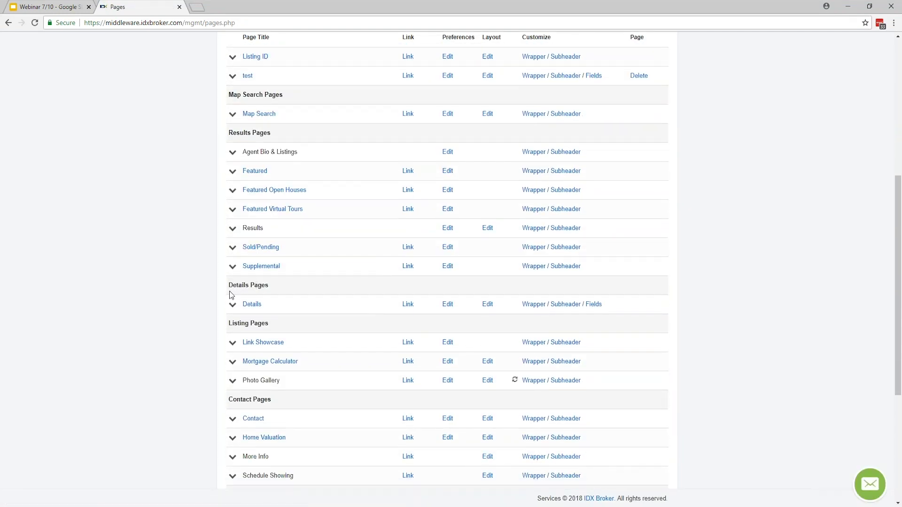
click(488, 304)
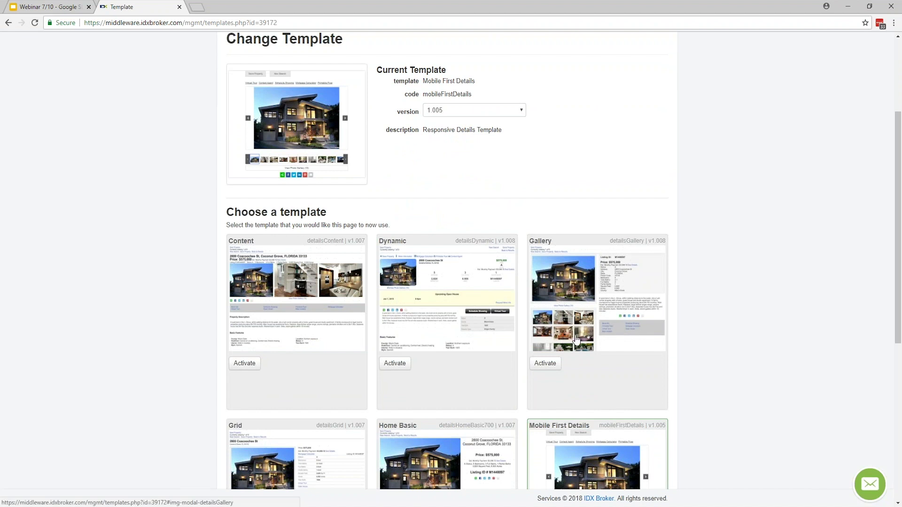
scroll(367, 348, down, 6)
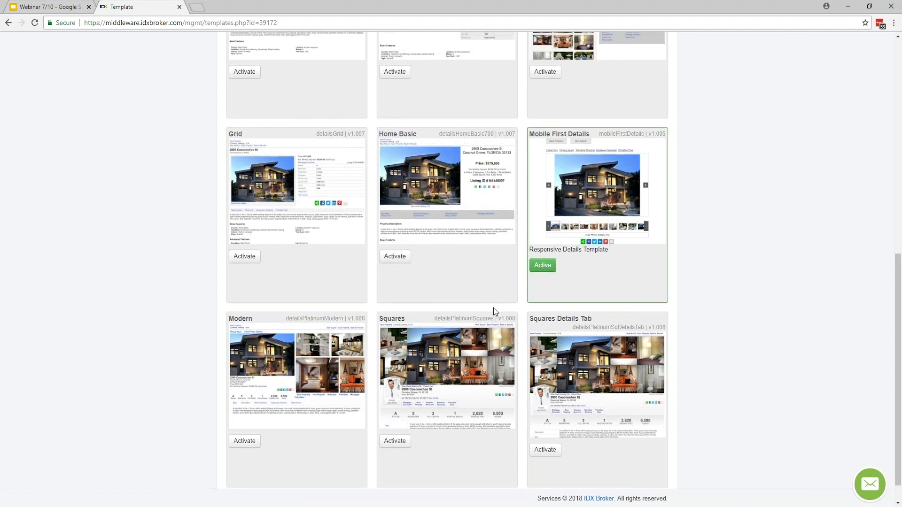
scroll(494, 312, up, 10)
Leave the Details page's templates and open the list for managing all widgets
click(310, 142)
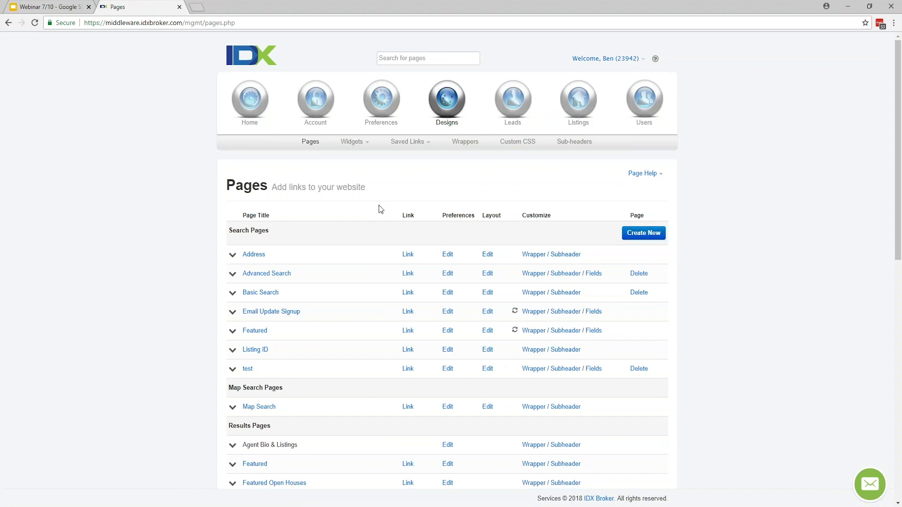
click(352, 141)
click(361, 161)
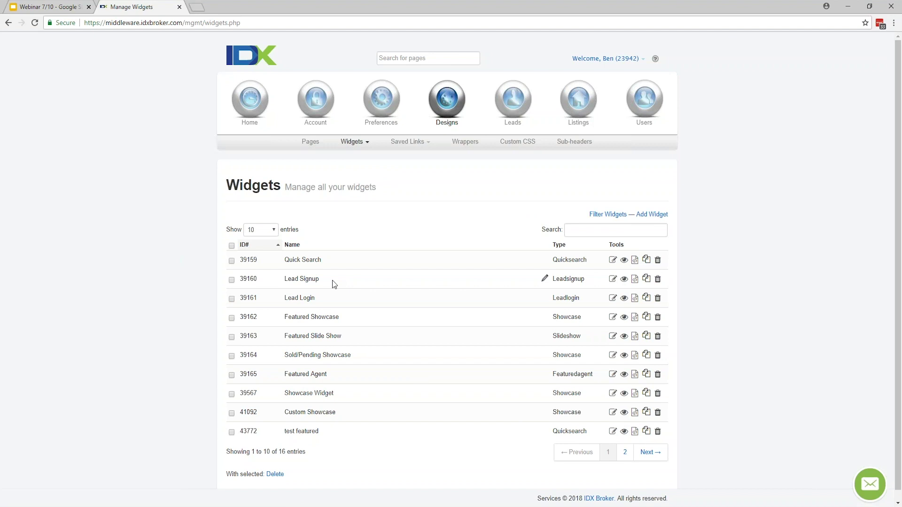
Display the Lead Signup widget's embed code, select the whole script and close the code window
click(635, 282)
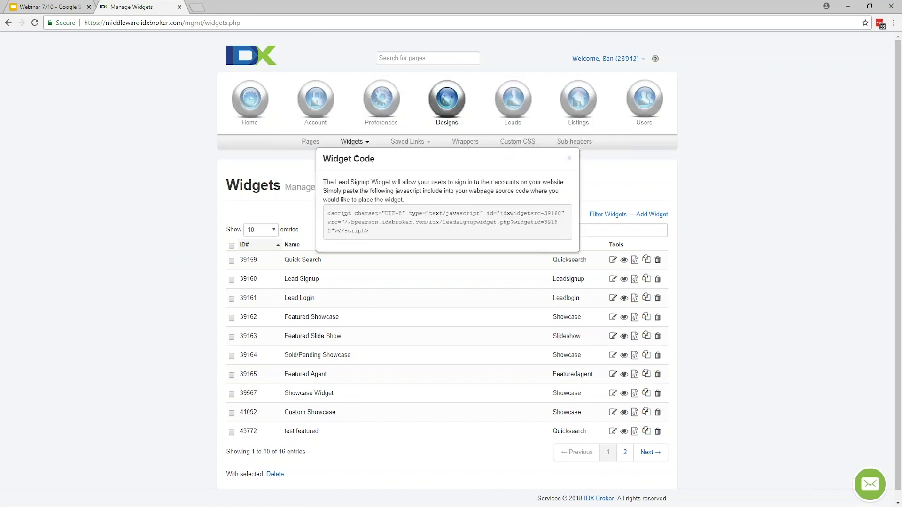
click(381, 237)
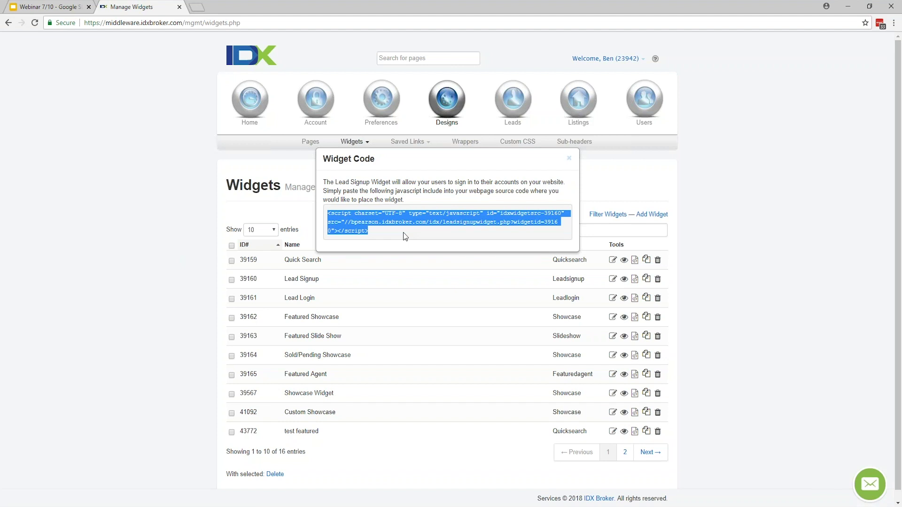
click(399, 261)
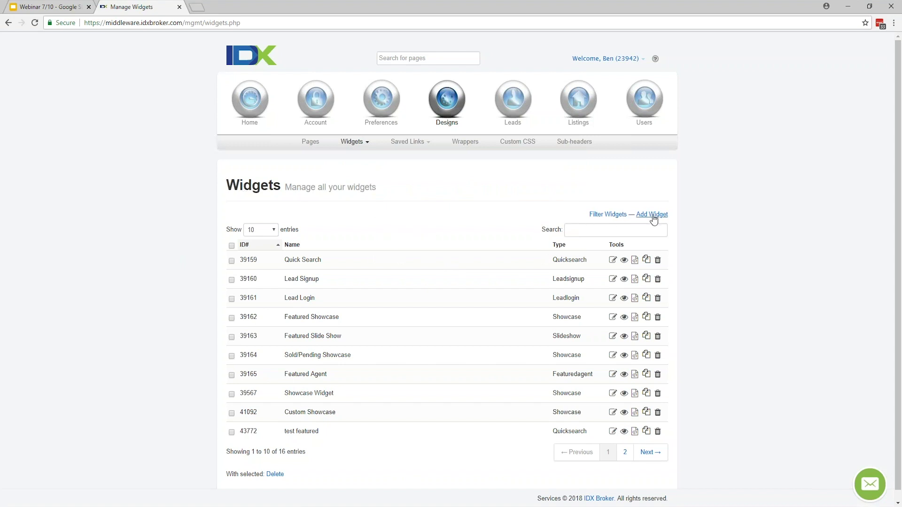
Open the form for adding a widget and show the available widget types
click(353, 141)
click(359, 171)
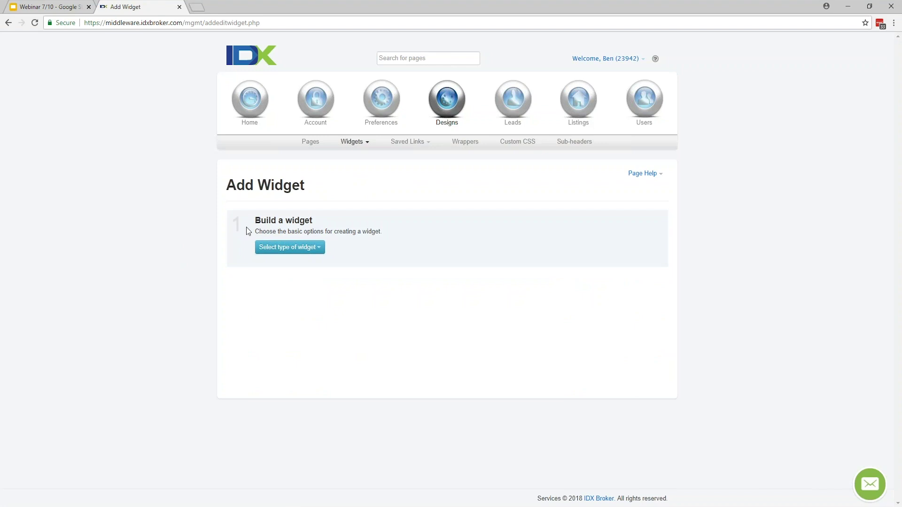
click(290, 247)
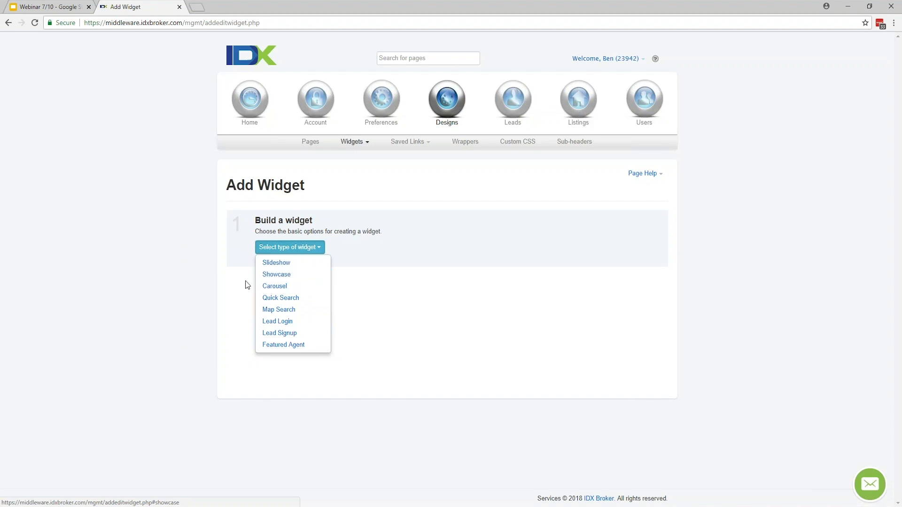
Go to the list of all widgets and look through the Quick Search widget's options
click(218, 284)
mouse_move(350, 145)
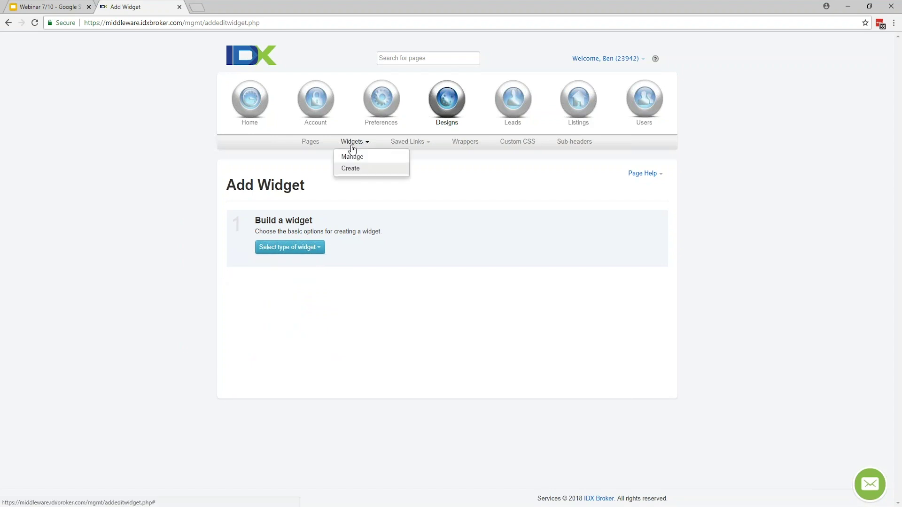
click(360, 162)
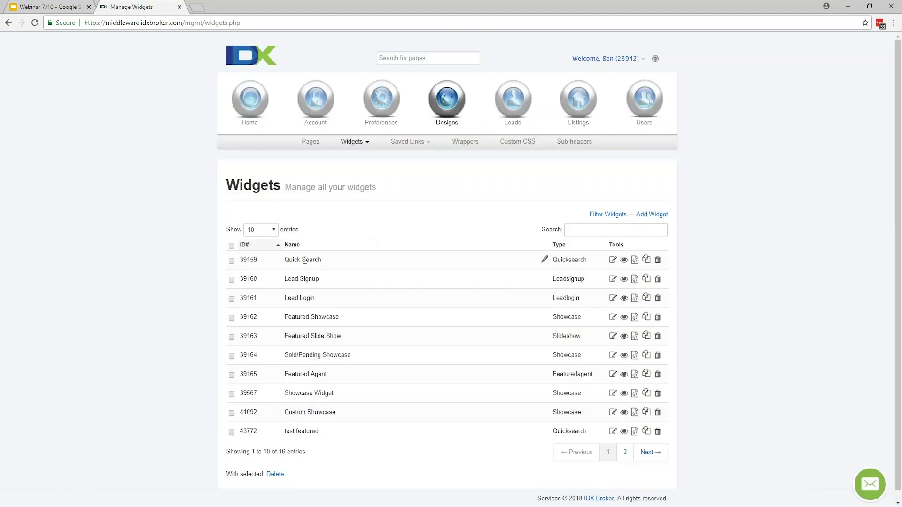
click(614, 261)
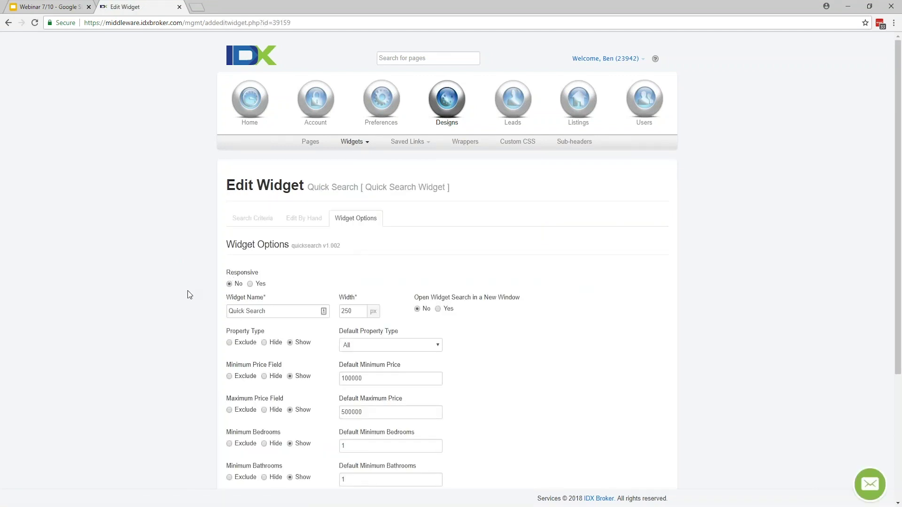
scroll(187, 292, down, 3)
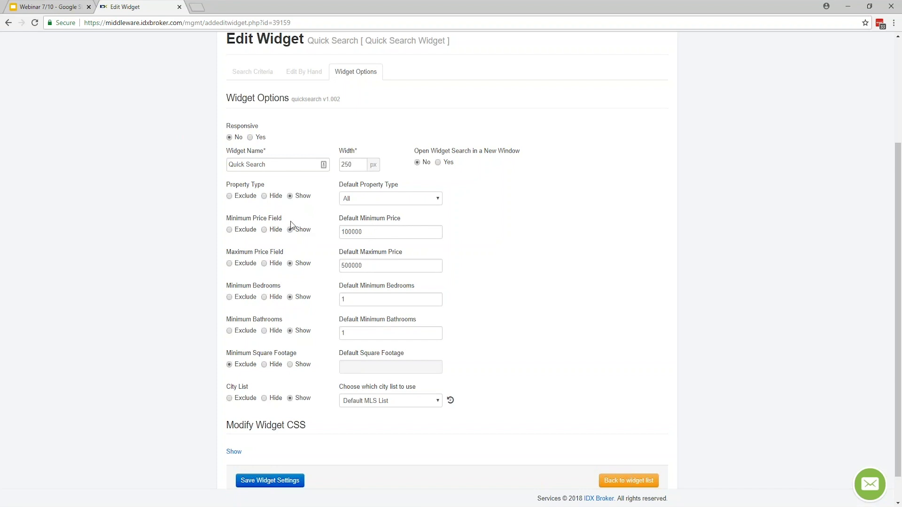
Try hiding the Quick Search widget's minimum and maximum price fields, and set the minimum price field back to Show
click(264, 229)
click(264, 264)
click(290, 230)
Start a new Showcase widget and show the choices for which properties to feature
scroll(329, 198, up, 3)
click(355, 142)
click(356, 170)
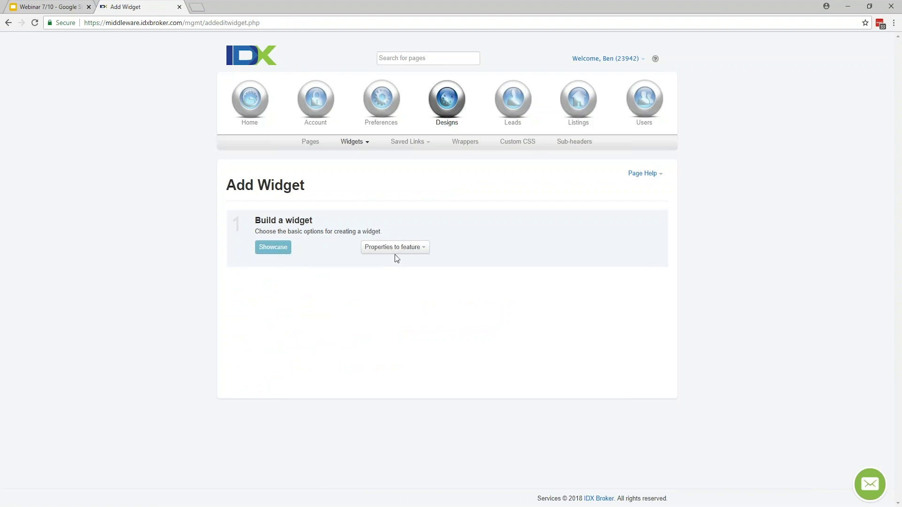
click(424, 248)
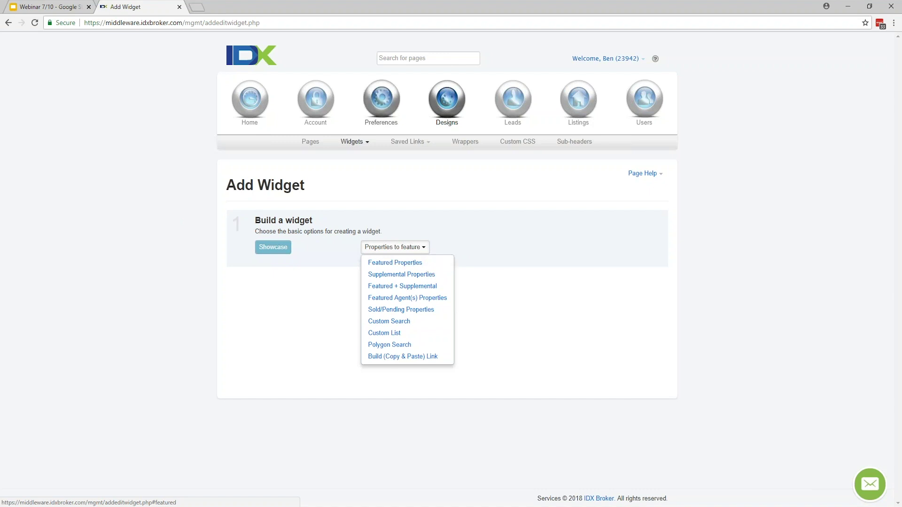
Open the account's Upgrade Center in a separate tab, view the Sold Data options and close that tab
mouse_move(316, 101)
click(494, 142)
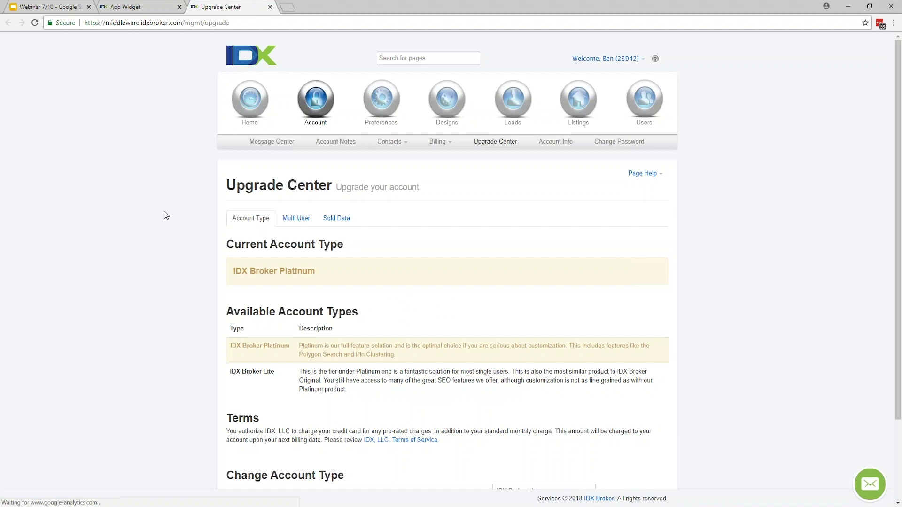
click(337, 222)
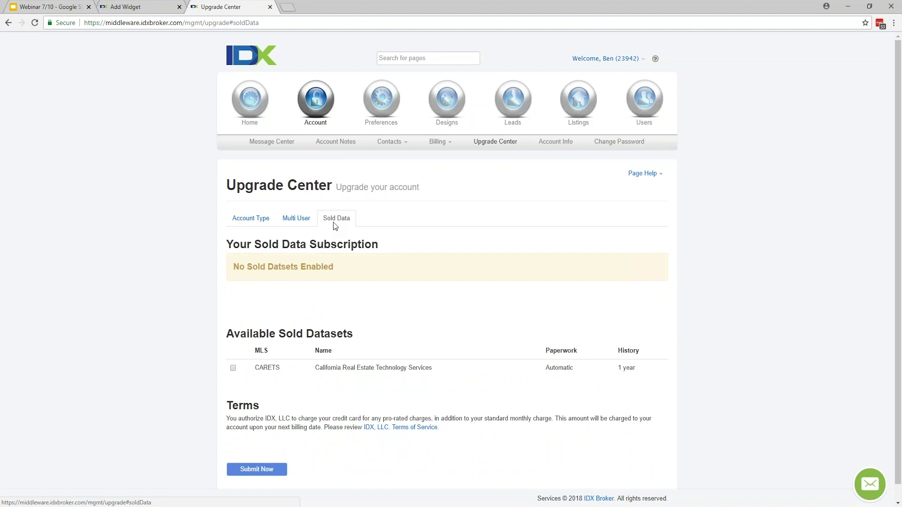
key(ctrl+w)
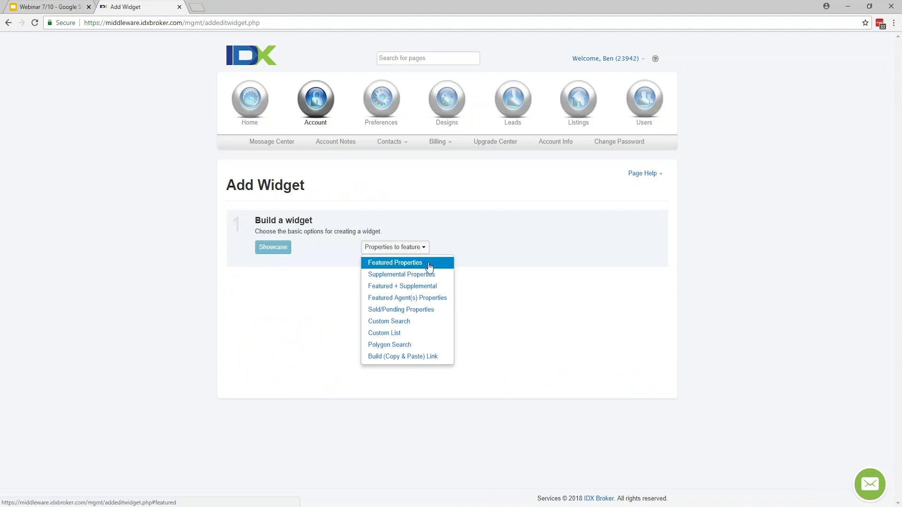
Base the showcase on a custom search using the Advanced Search page and clear its minimum and maximum price
click(423, 323)
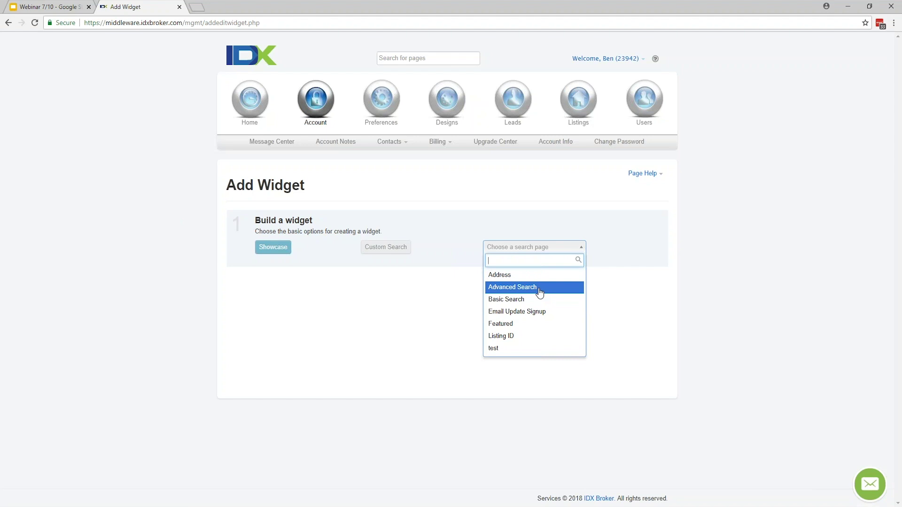
click(539, 291)
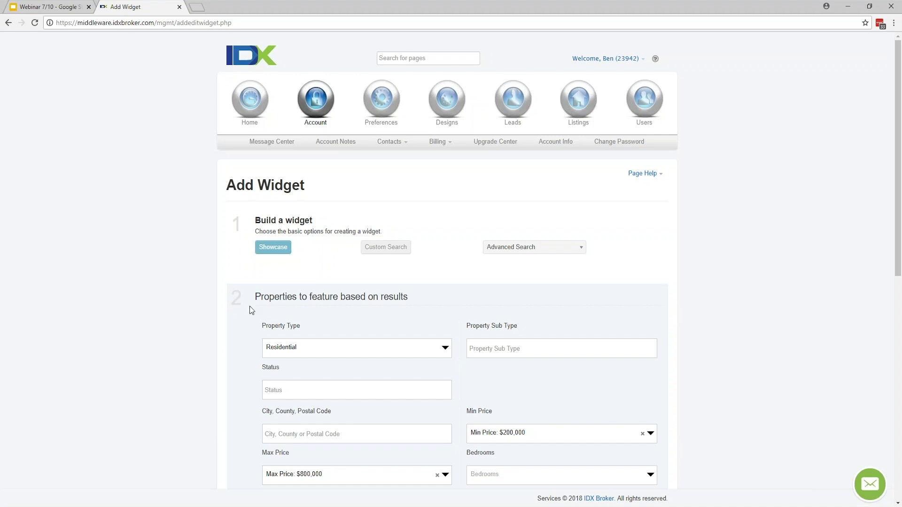
scroll(250, 310, down, 3)
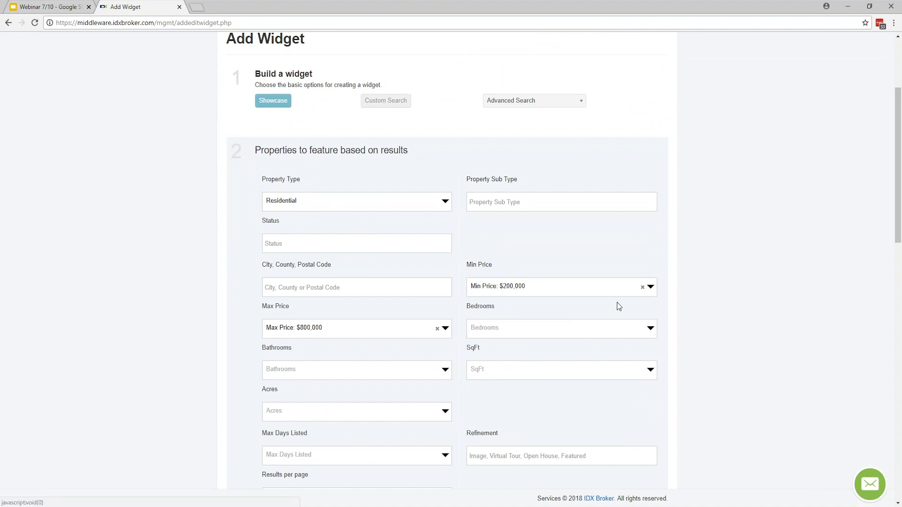
click(642, 288)
click(438, 329)
Limit the featured properties to a maximum of 30 days listed
scroll(456, 298, down, 1)
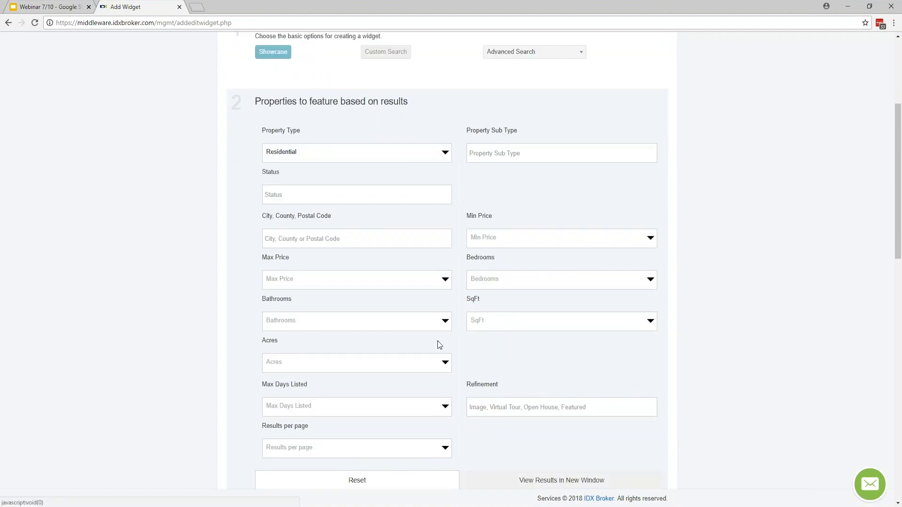
click(341, 416)
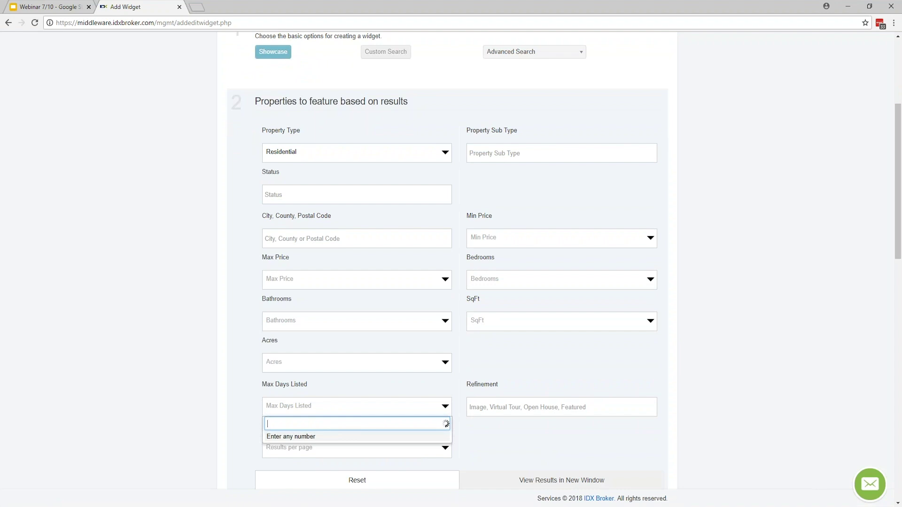
text(30)
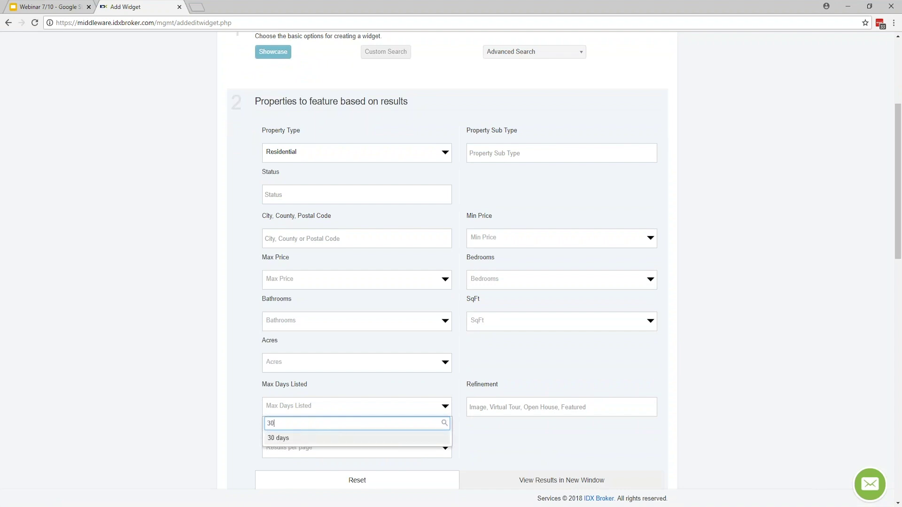
key(Return)
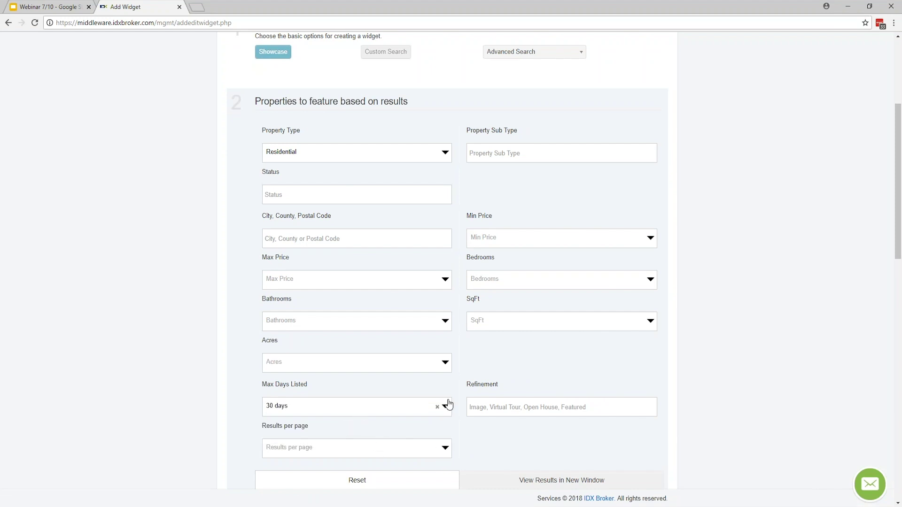
Restrict the featured properties to the Apple Valley (APPV) area
scroll(459, 364, down, 5)
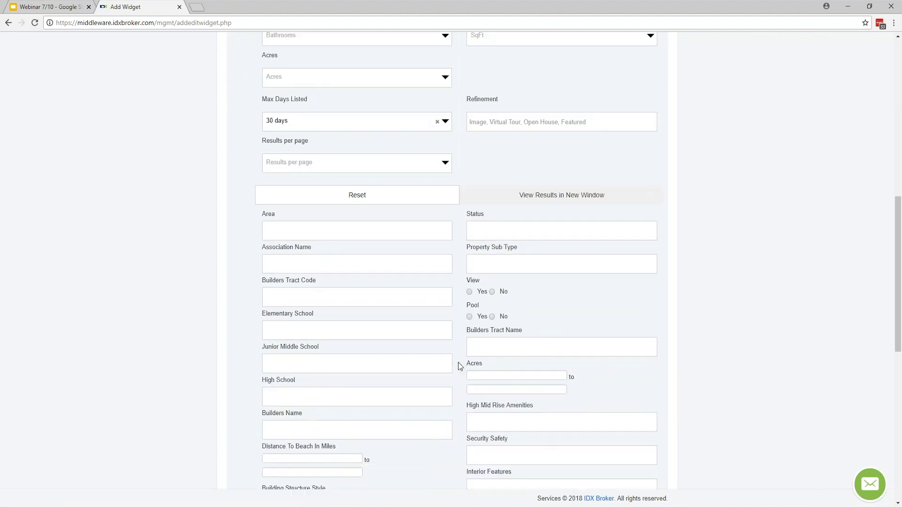
scroll(458, 362, down, 1)
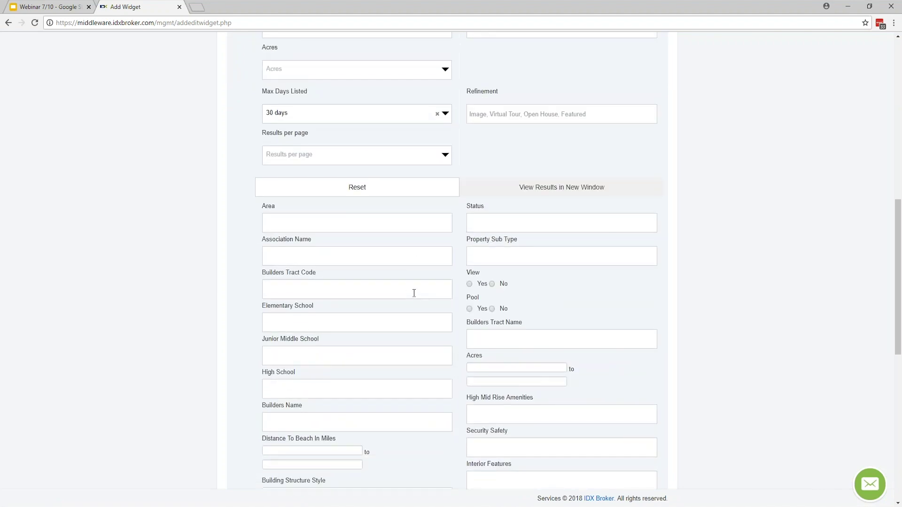
click(276, 222)
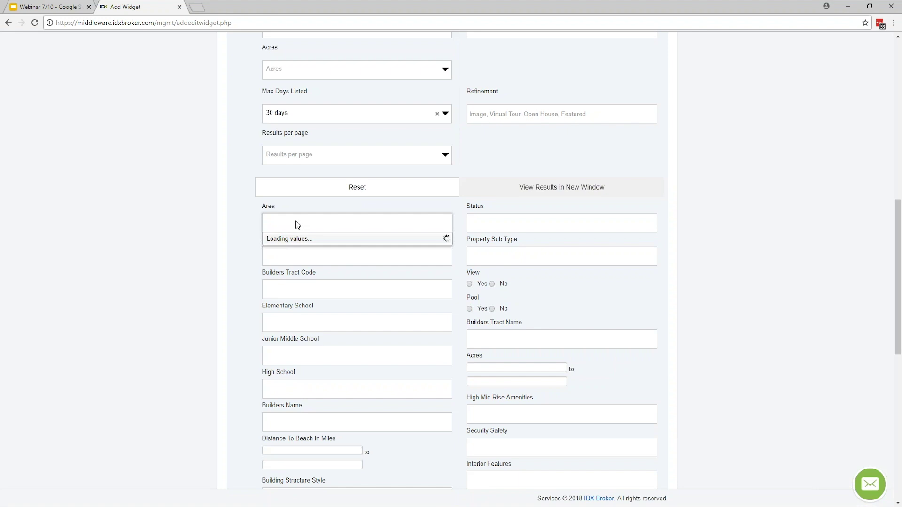
scroll(300, 287, down, 4)
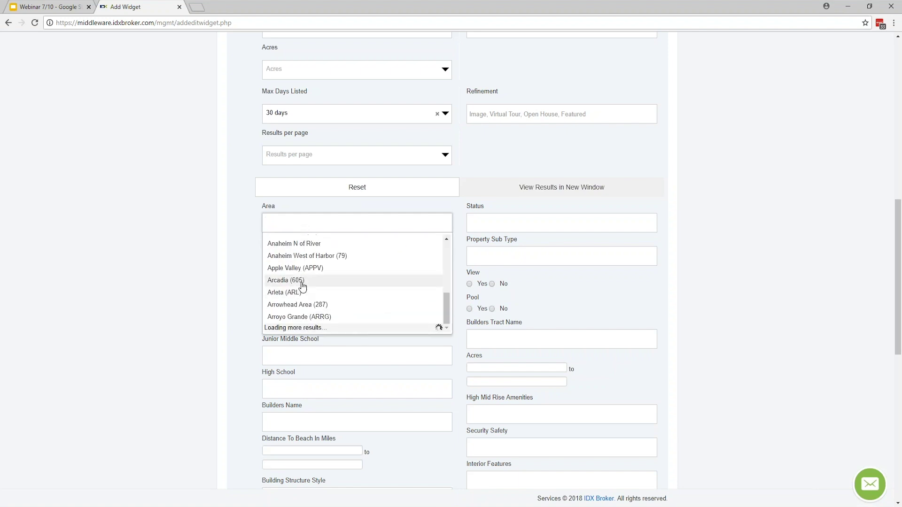
scroll(300, 292, down, 1)
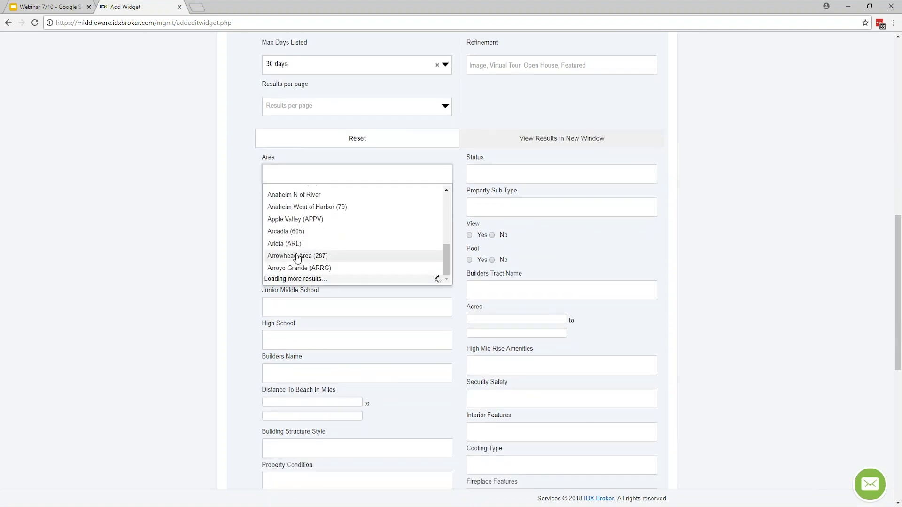
scroll(334, 247, down, 1)
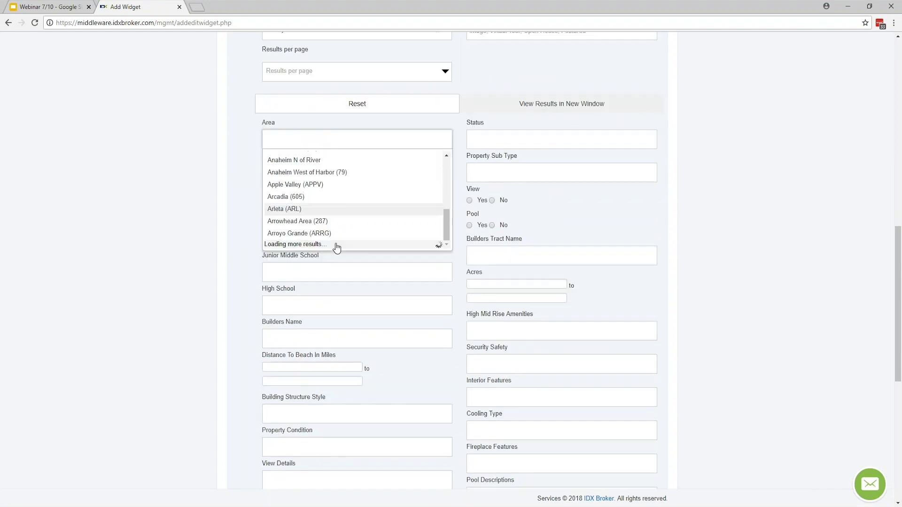
scroll(335, 240, up, 1)
click(320, 220)
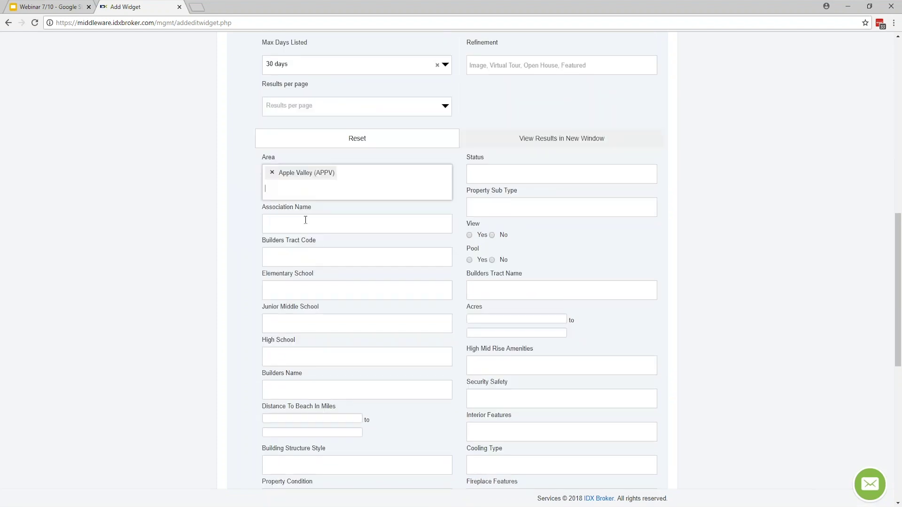
Preview the search results in a new window, look through the matching listings and close the results tab
scroll(210, 253, up, 2)
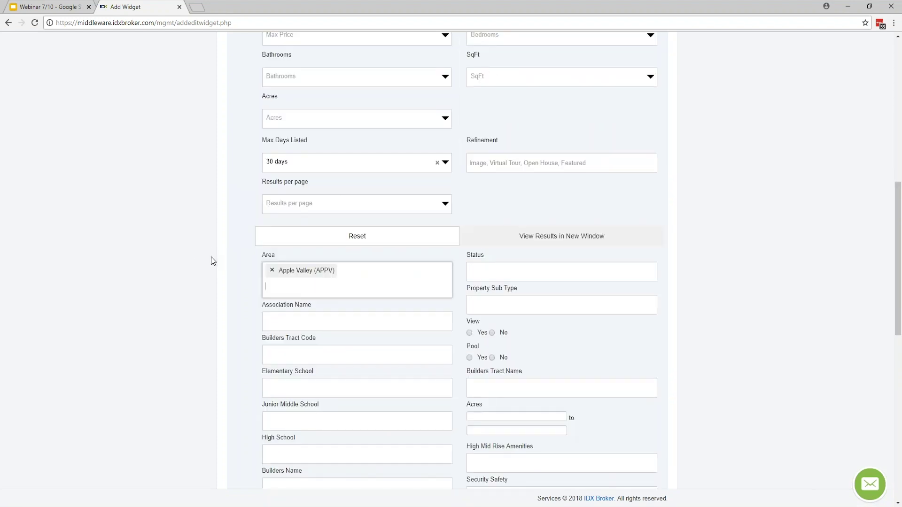
click(518, 242)
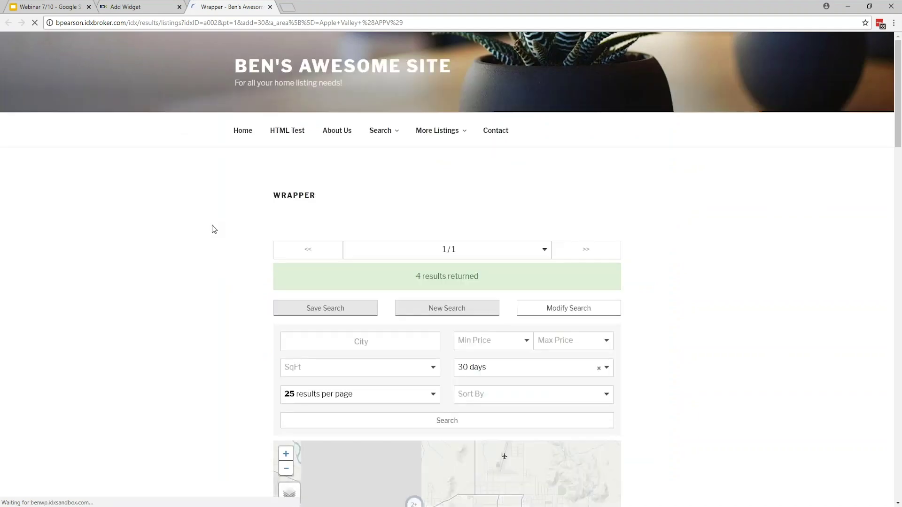
scroll(213, 231, down, 3)
scroll(213, 228, down, 3)
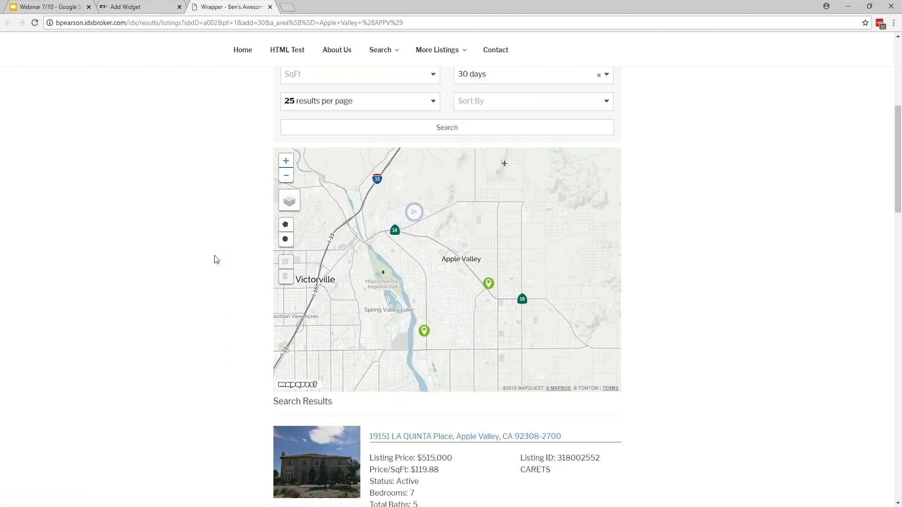
scroll(226, 282, down, 10)
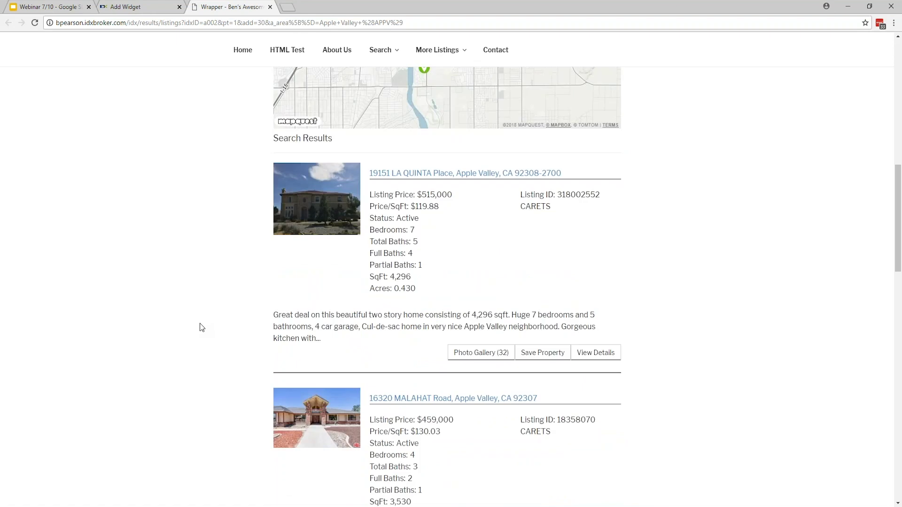
scroll(202, 324, down, 4)
scroll(201, 324, up, 20)
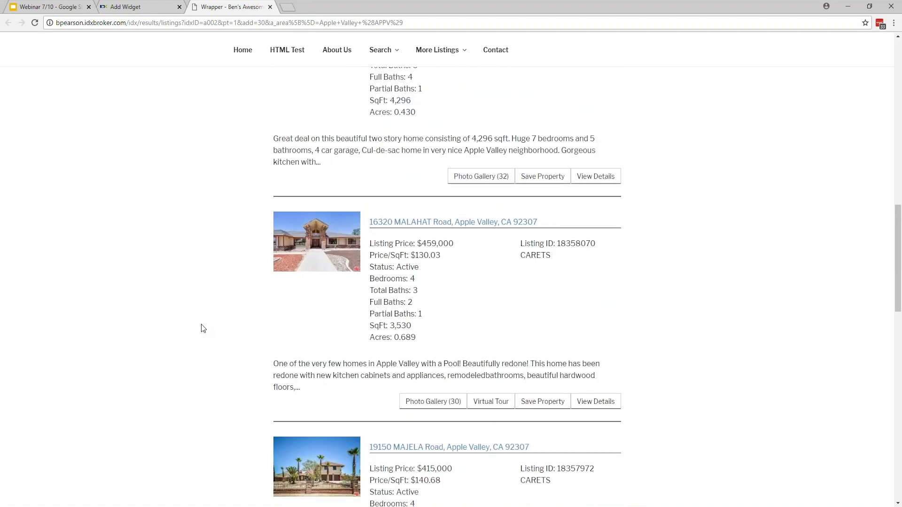
middle_click(248, 8)
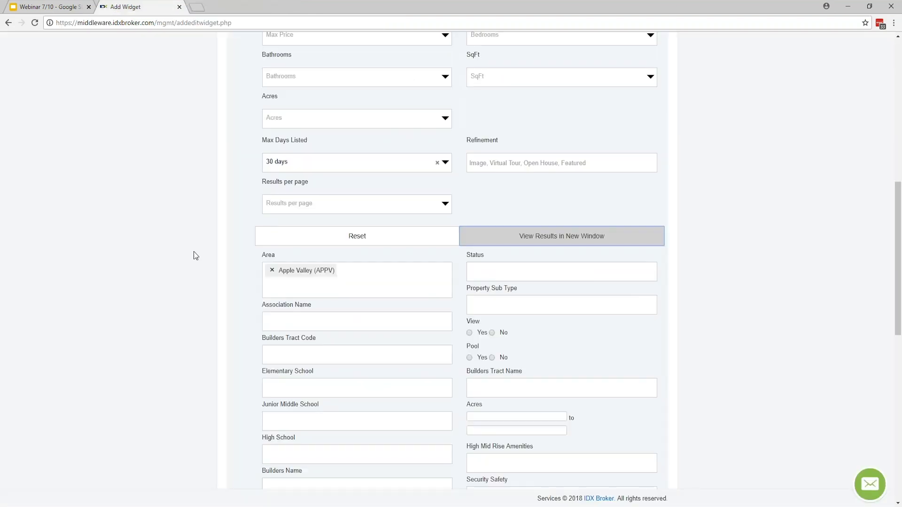
Name the showcase widget "IDX Test" and sort its listings by Newest Listings
scroll(196, 255, down, 10)
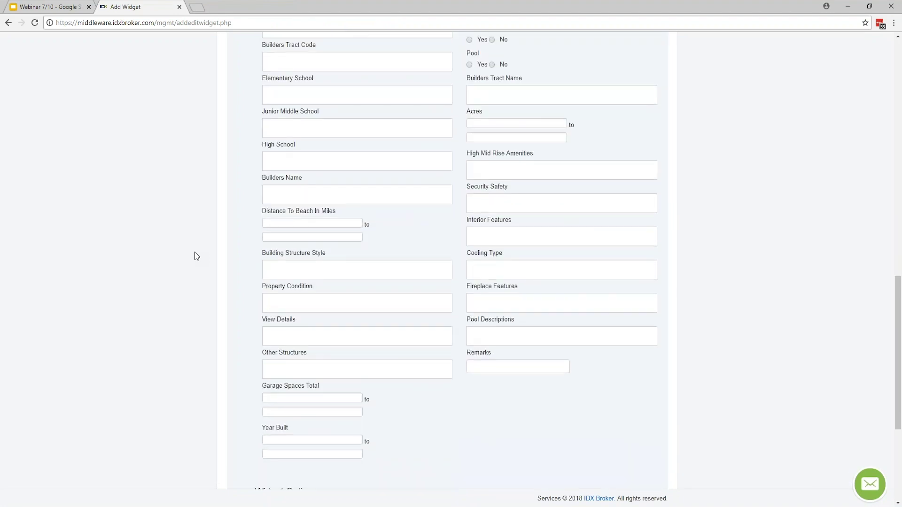
scroll(193, 255, down, 1)
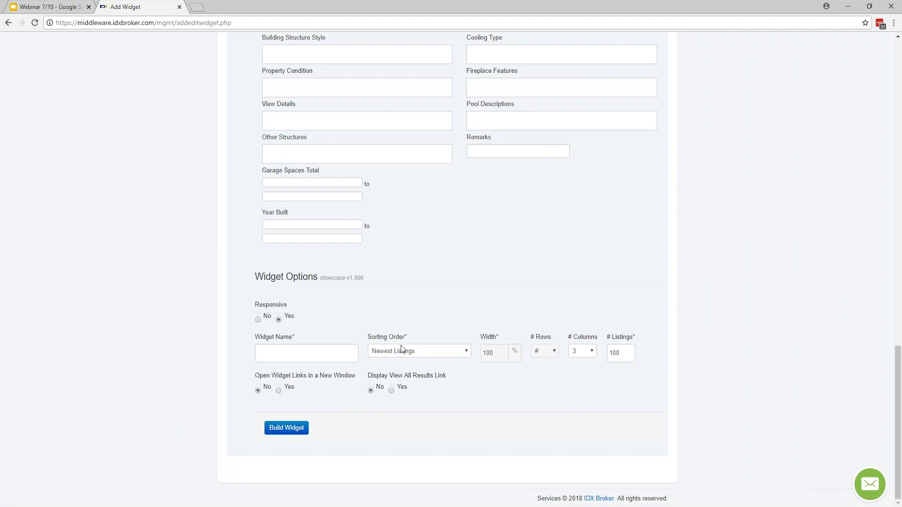
click(322, 355)
text(IDX Test)
click(400, 352)
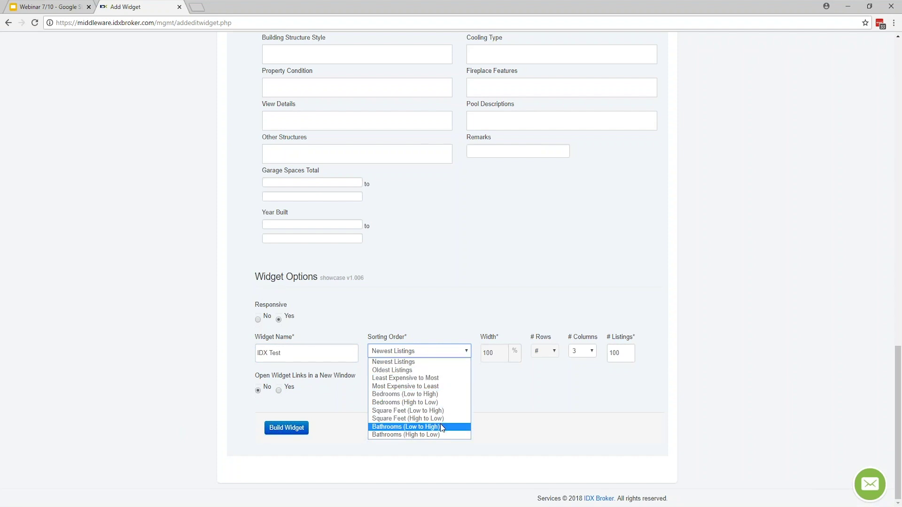
click(404, 362)
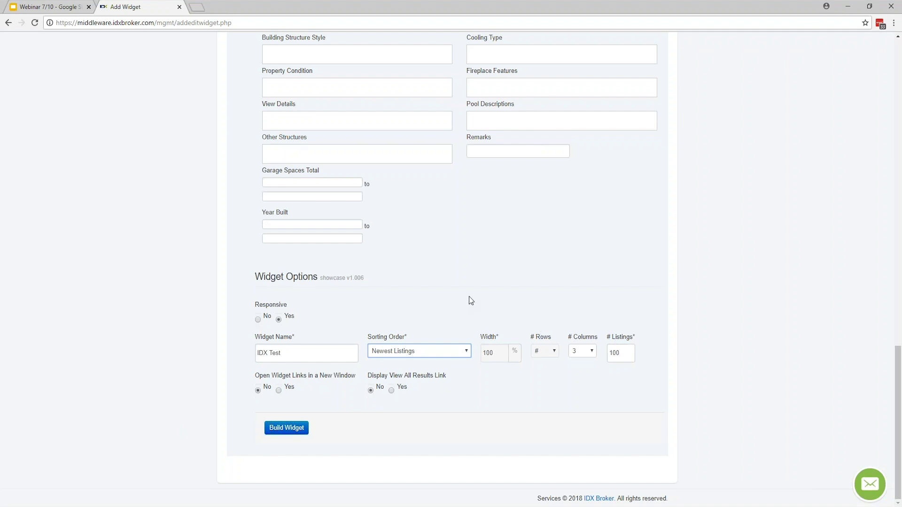
scroll(472, 301, up, 15)
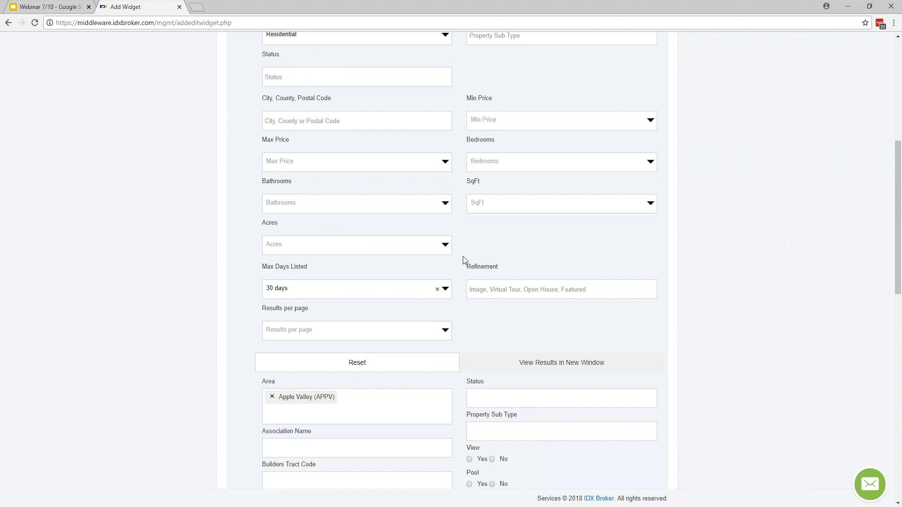
scroll(463, 260, down, 15)
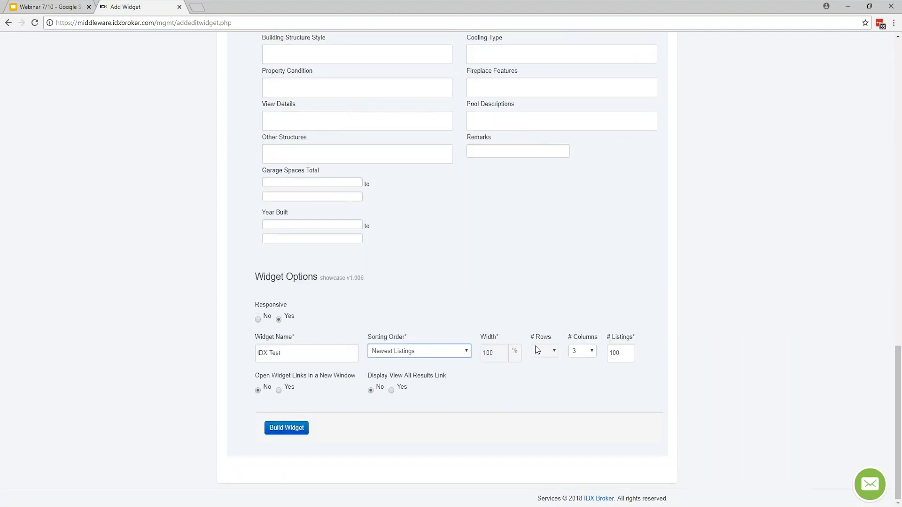
Set the showcase widget's number of listings to 20
double_click(626, 354)
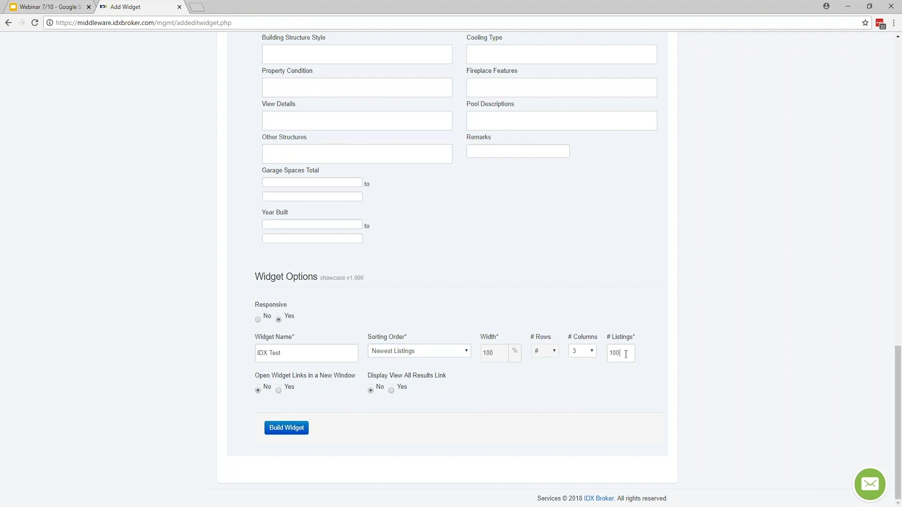
text(20)
Open Global Preferences in a separate browser tab, look over the Map settings and close that tab
scroll(616, 292, up, 20)
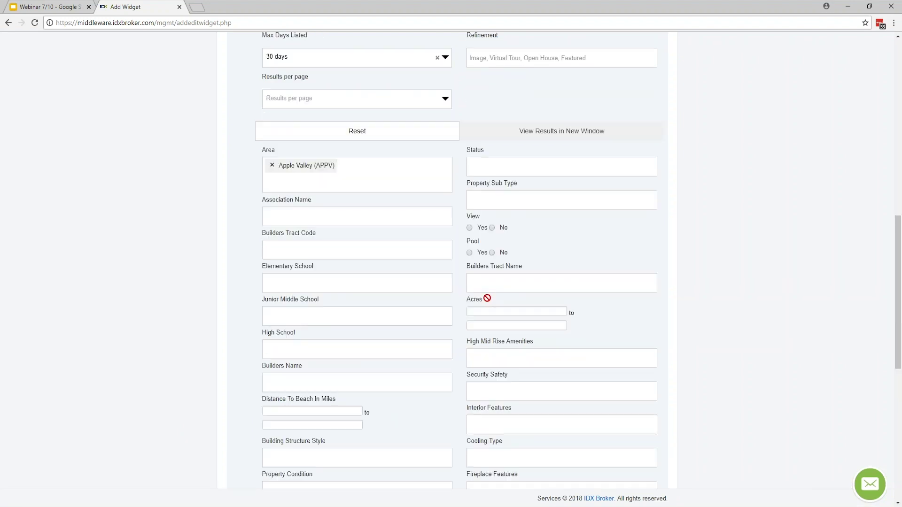
mouse_move(376, 110)
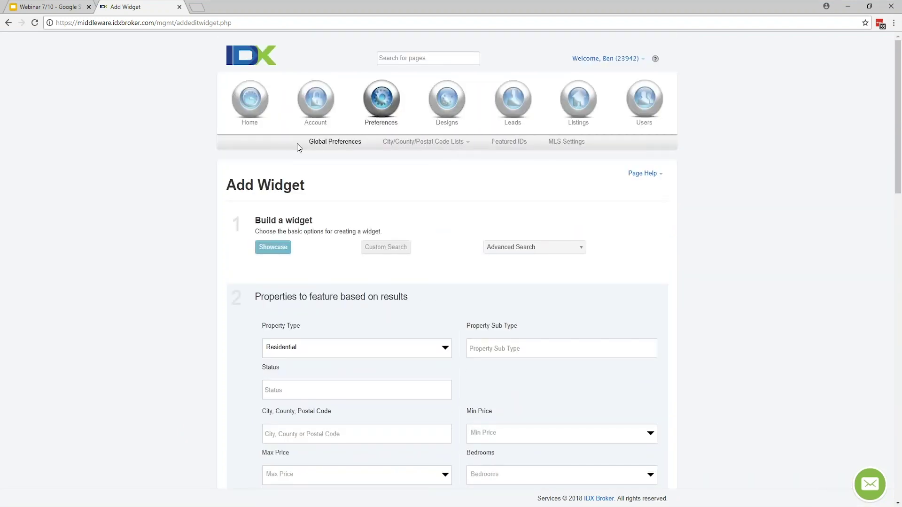
middle_click(336, 142)
click(242, 6)
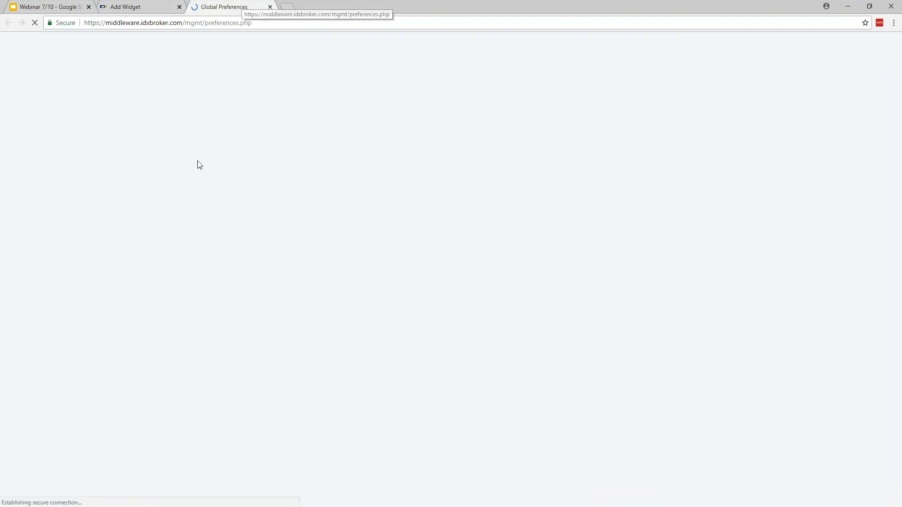
click(337, 217)
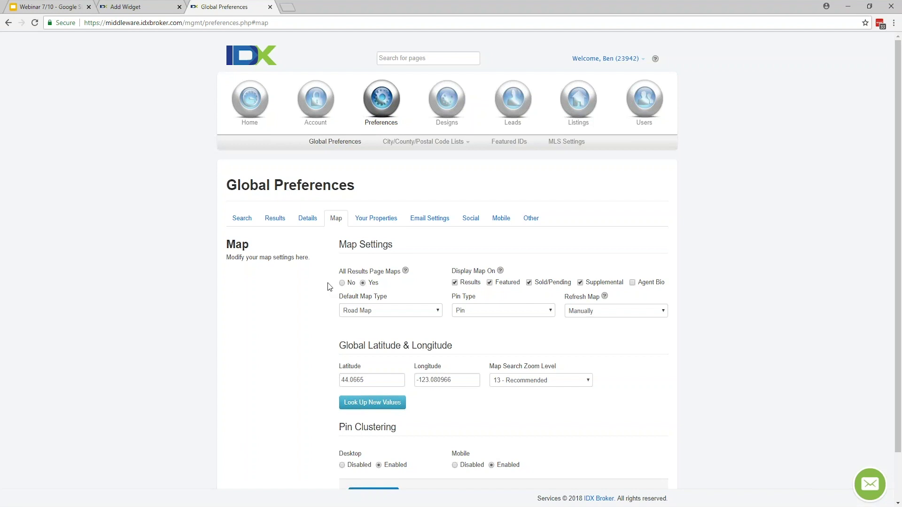
key(ctrl+w)
Build the showcase widget under the name "IDX Test3"
scroll(175, 201, down, 15)
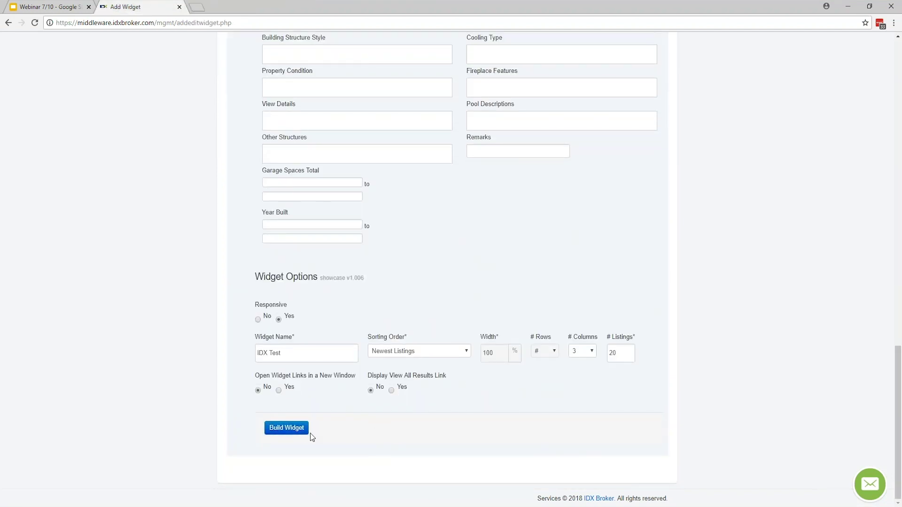
click(288, 430)
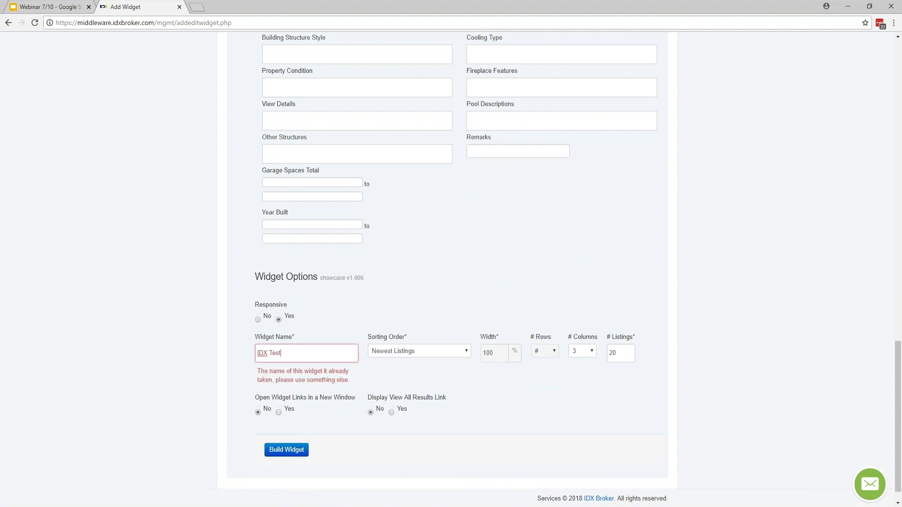
text(3)
click(286, 450)
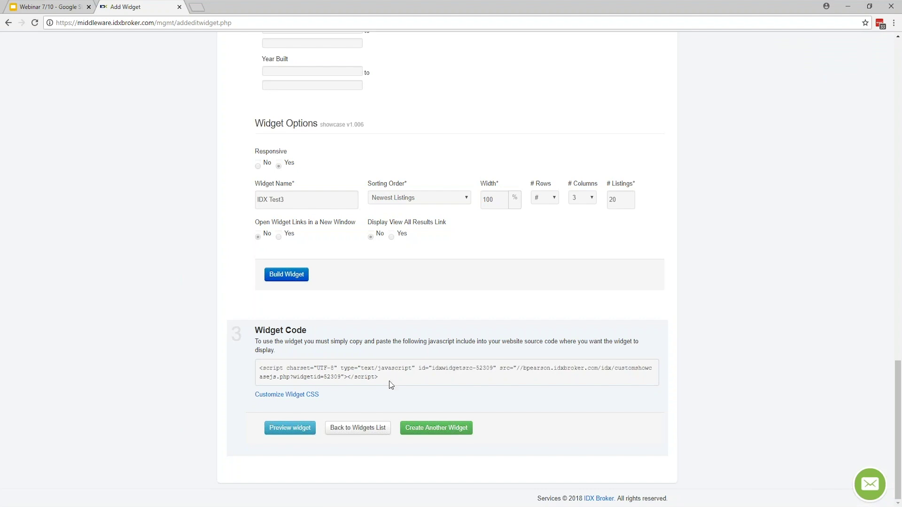
Preview the built widget and look over its displayed listings and embed code
click(290, 428)
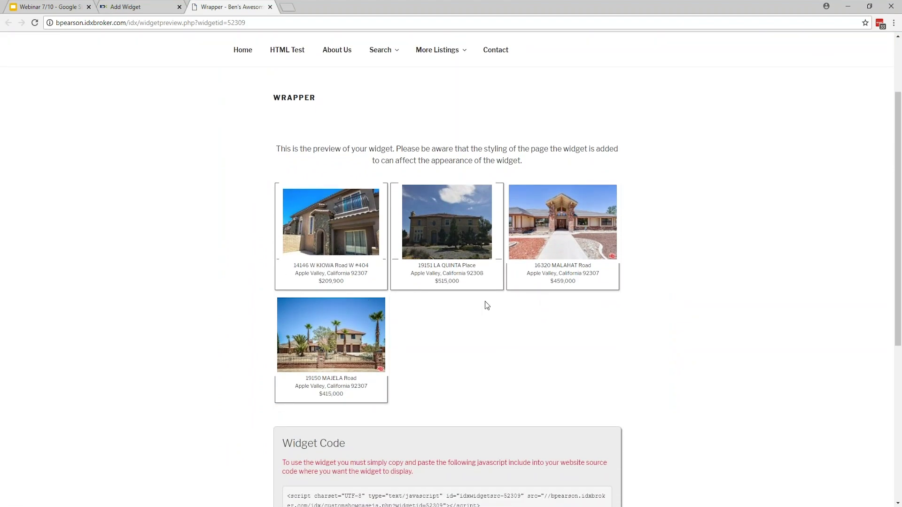
scroll(335, 426, down, 1)
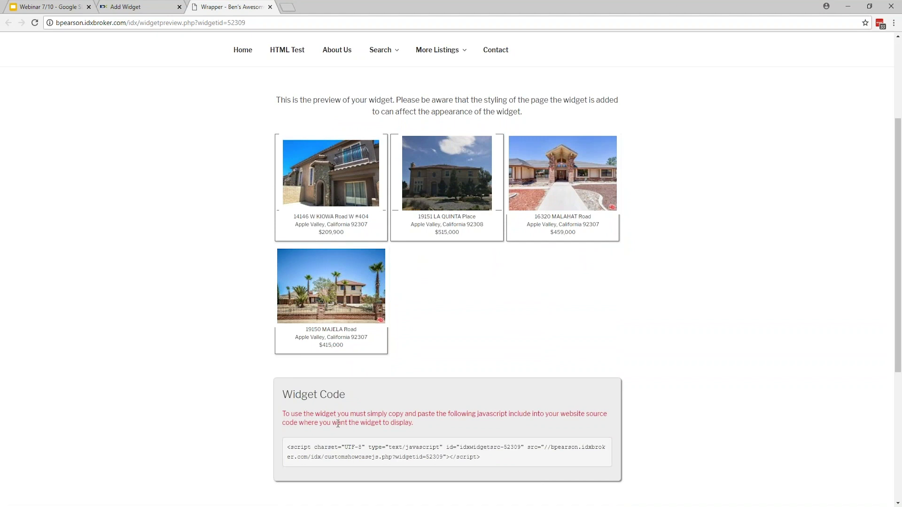
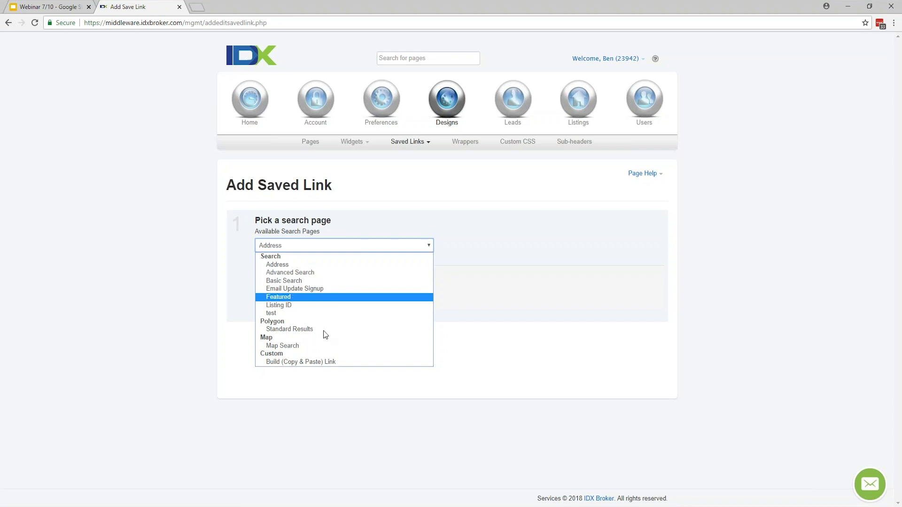
Choose the polygon Standard Results page as the search page for the saved link and continue to its criteria
click(300, 329)
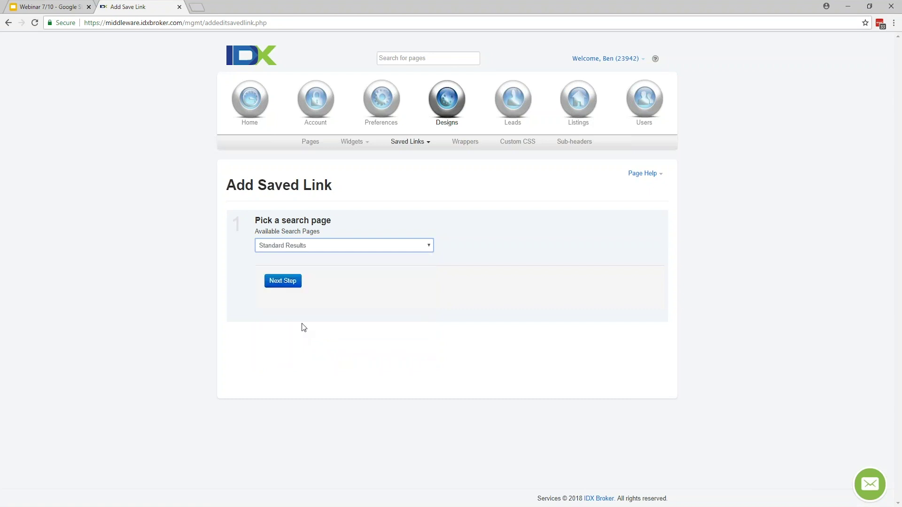
click(284, 282)
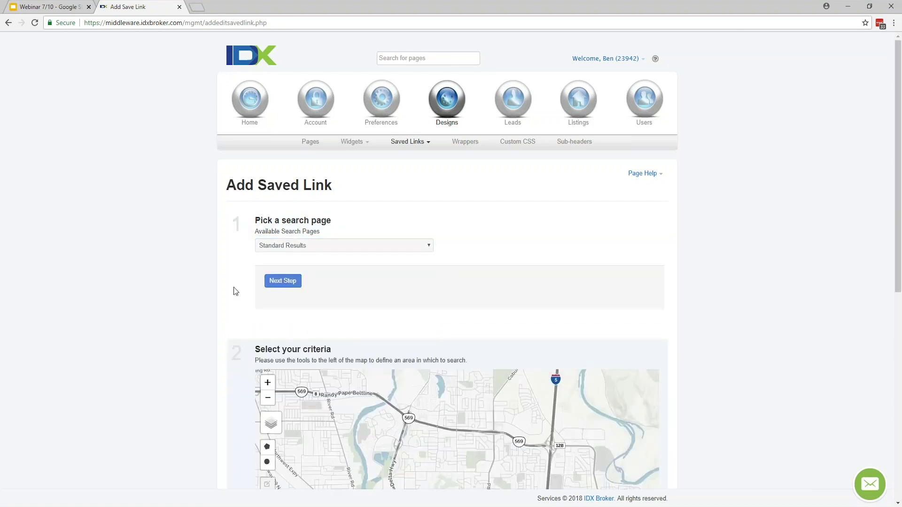
Draw a five-corner polygon search area north of Eugene, between Delta Hwy and Norkenzie Rd, from near the Beltline to below Cal Young Rd
scroll(235, 291, down, 4)
drag(443, 338, 459, 400)
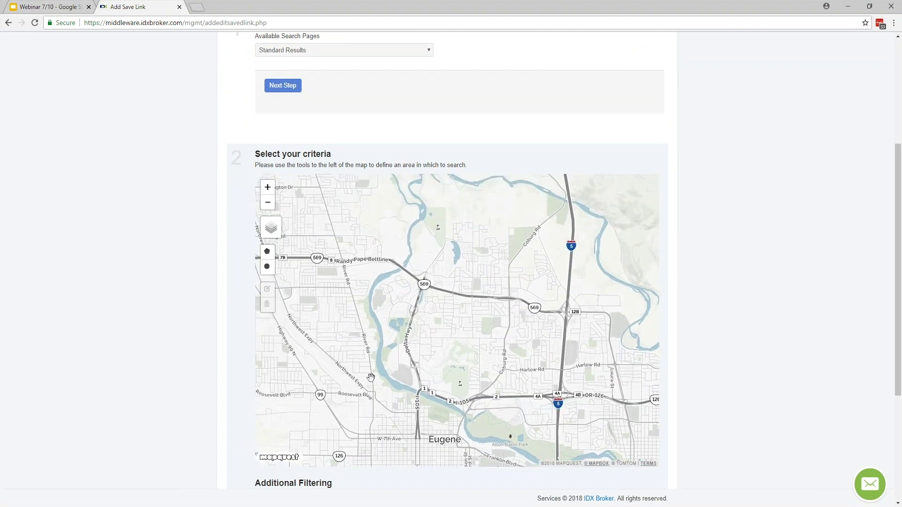
click(267, 188)
click(267, 188)
drag(478, 442, 513, 369)
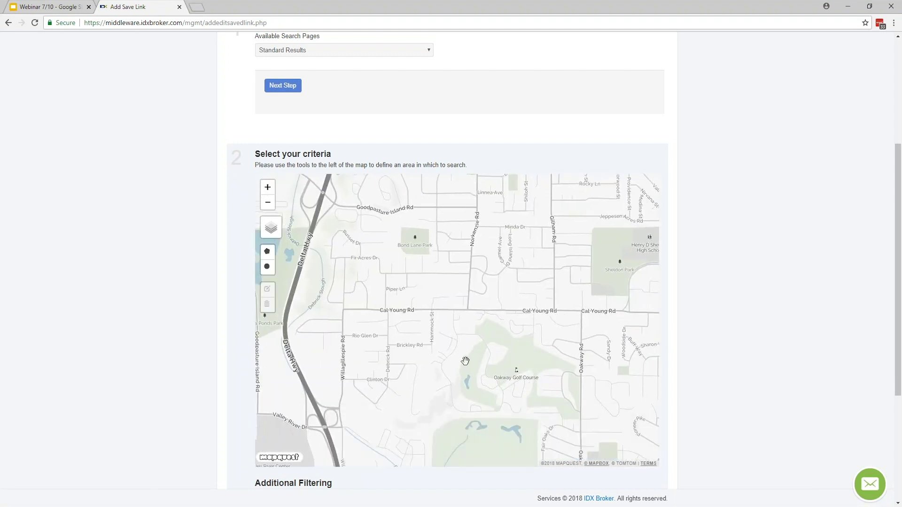
drag(412, 359, 442, 410)
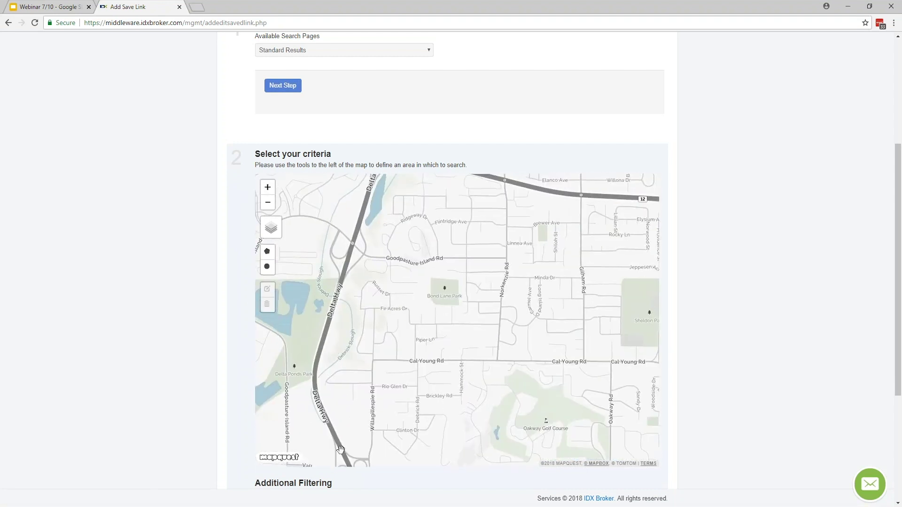
click(266, 254)
click(507, 182)
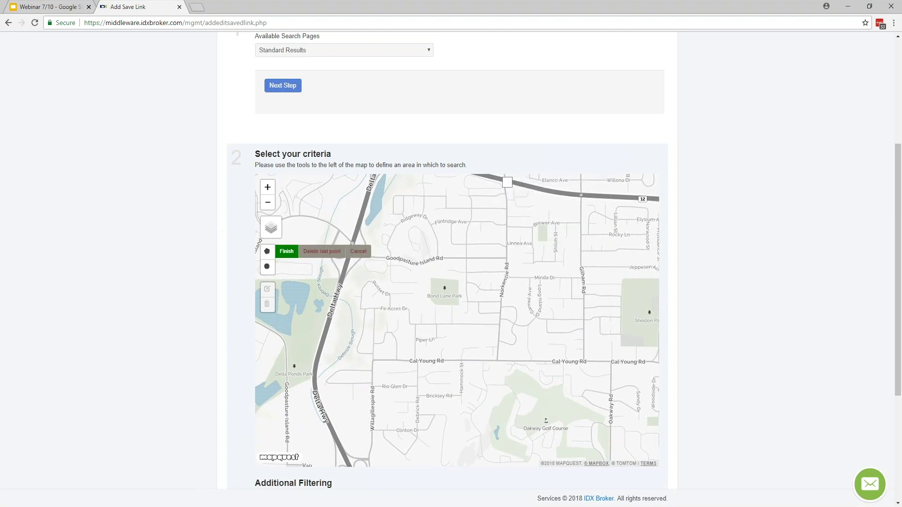
click(372, 184)
click(314, 380)
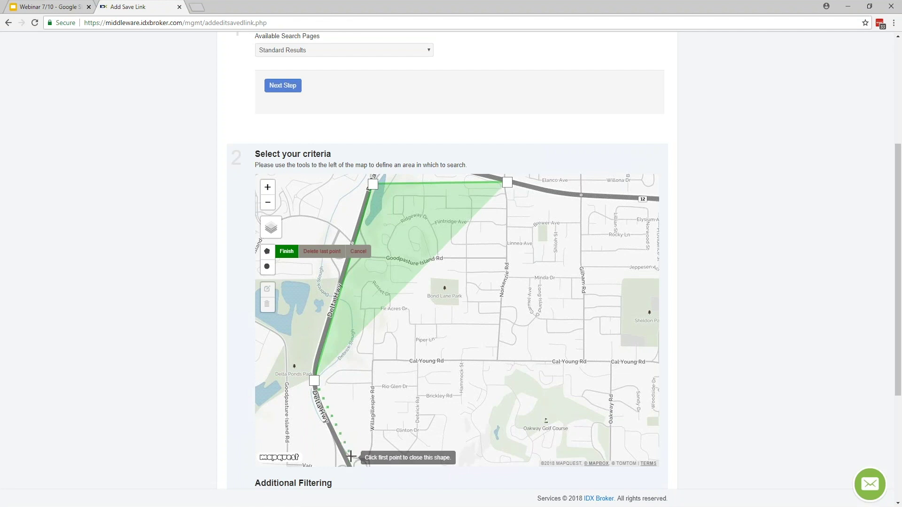
click(350, 465)
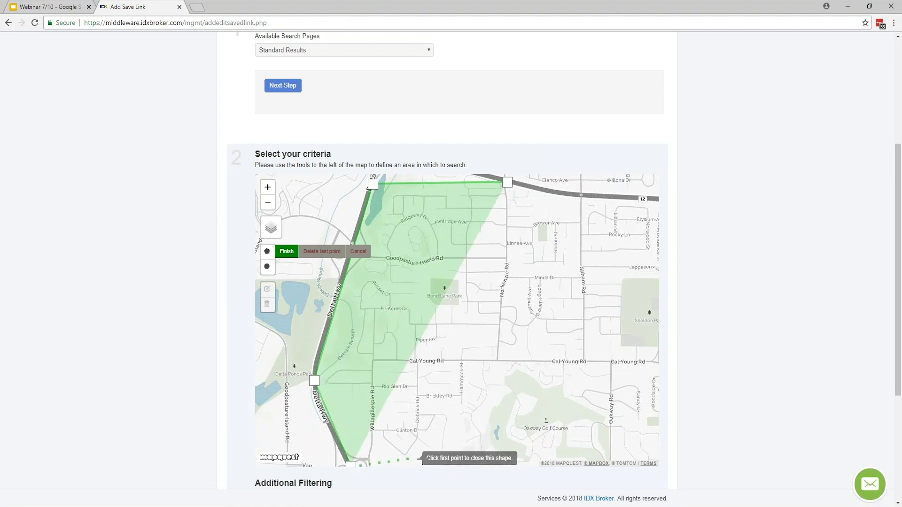
click(489, 462)
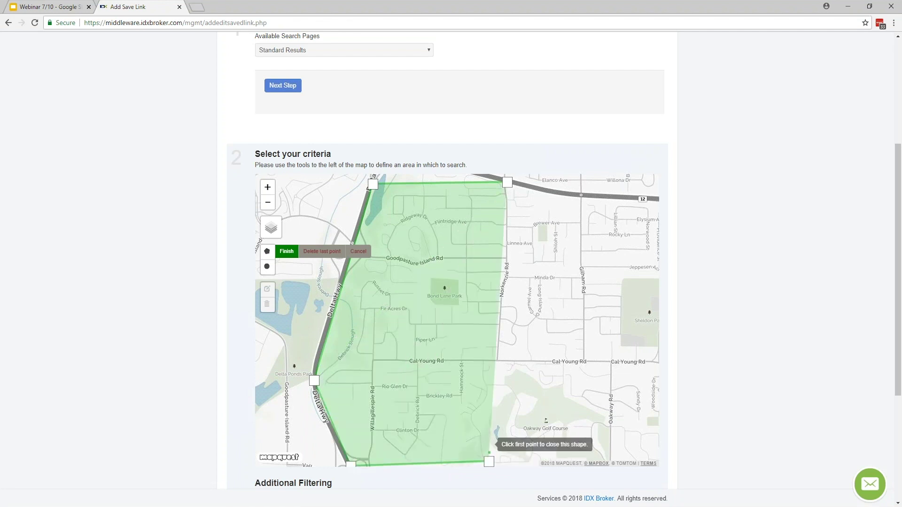
click(507, 184)
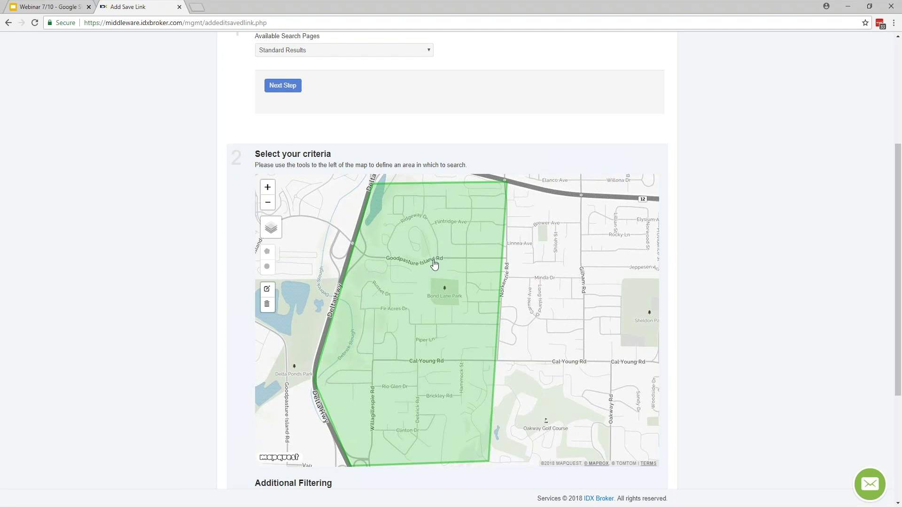
Examine the drawn search area on a wider map and the Additional Filtering options for the saved link
scroll(427, 278, down, 1)
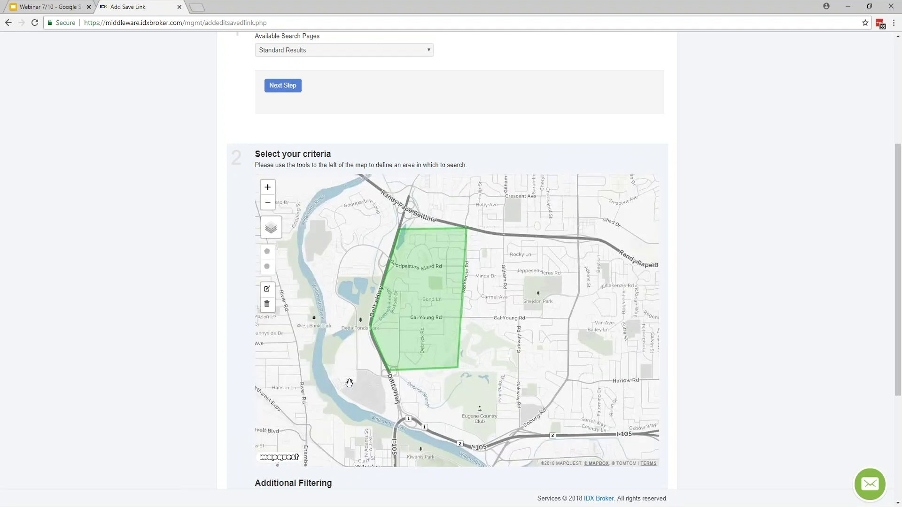
scroll(348, 380, down, 1)
scroll(189, 408, down, 2)
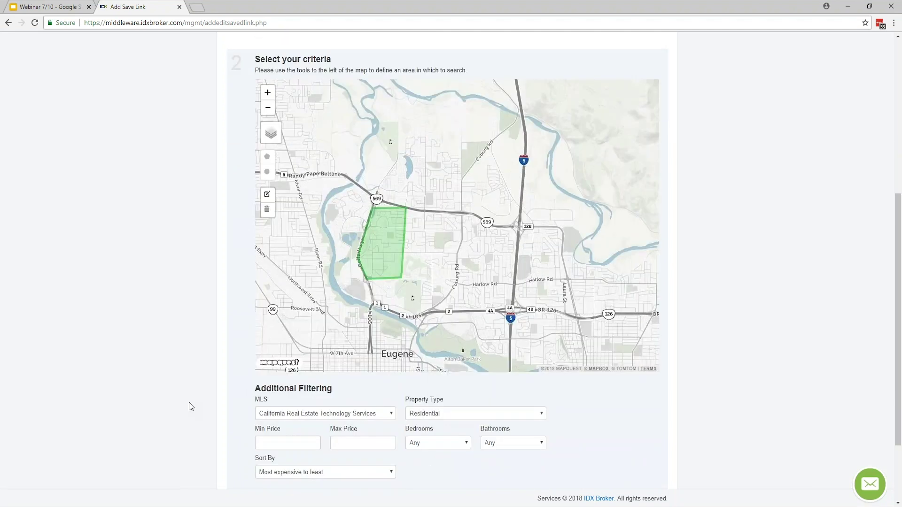
scroll(189, 390, down, 1)
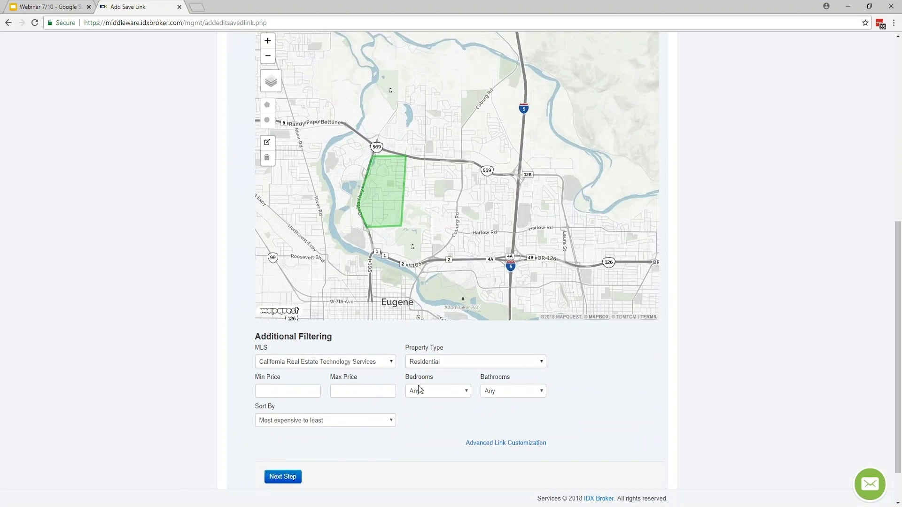
scroll(169, 351, up, 1)
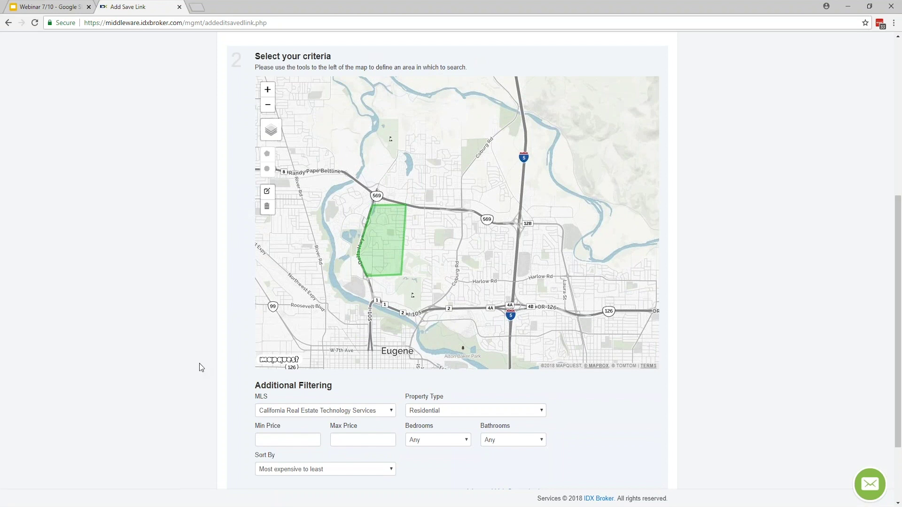
Open the lead management page and look over its filters and the list of leads
scroll(200, 364, up, 6)
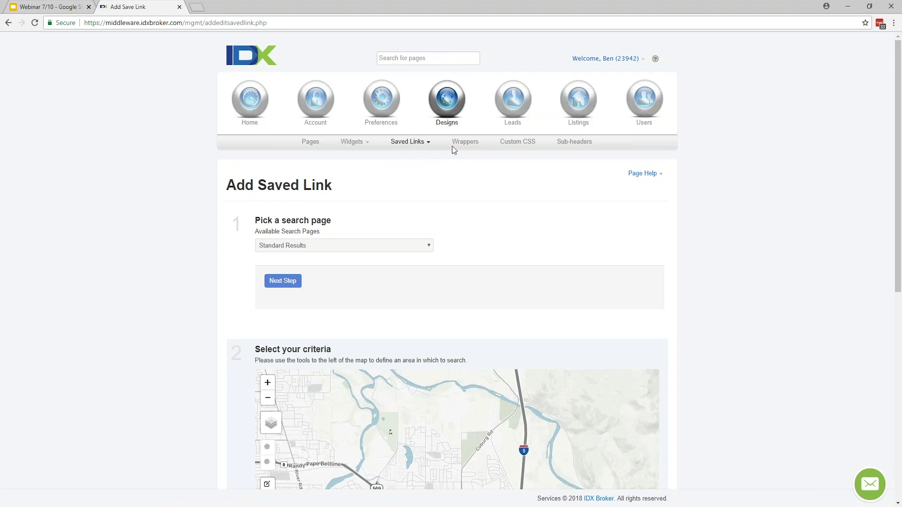
click(514, 106)
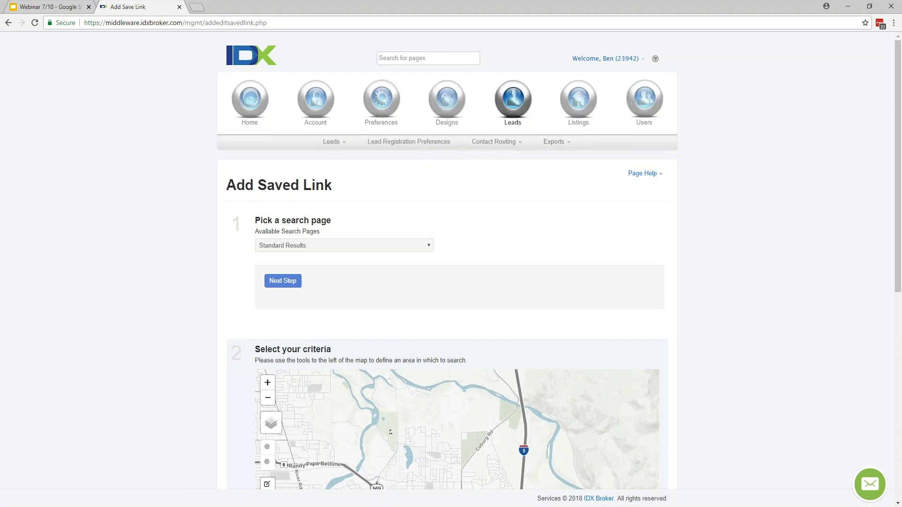
click(333, 142)
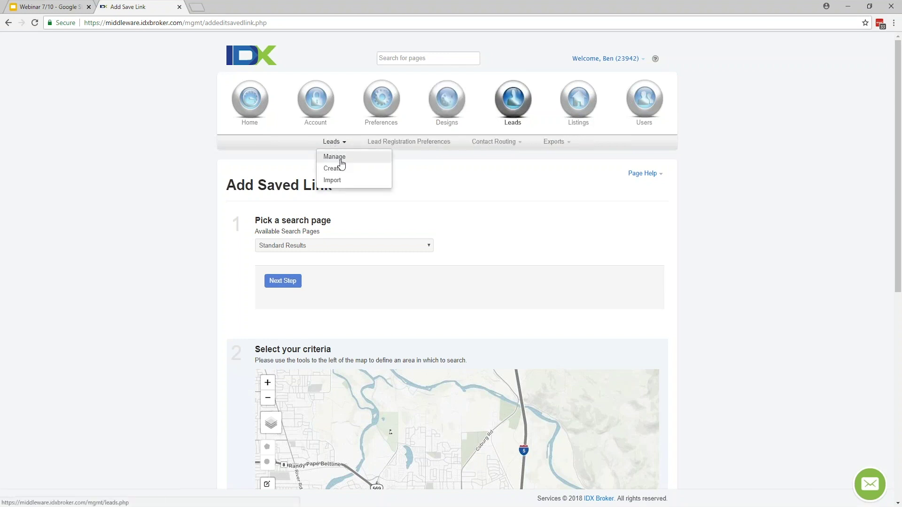
click(343, 160)
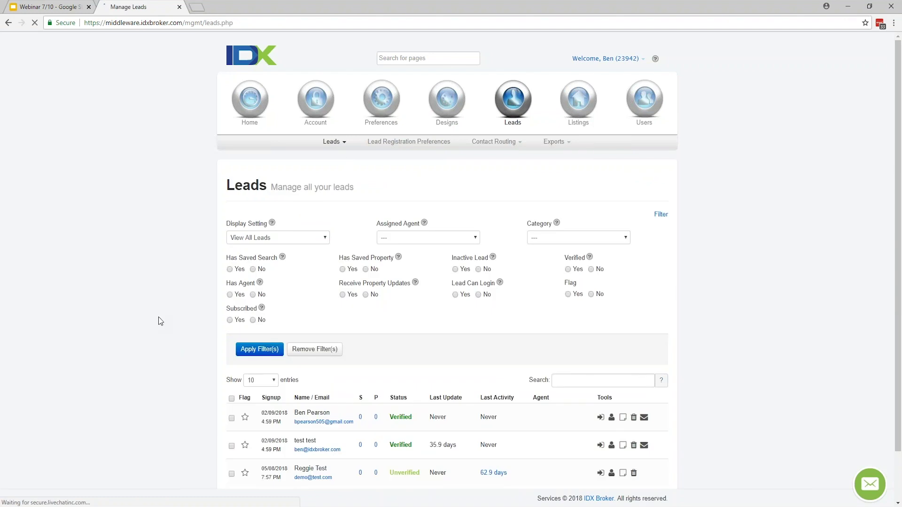
scroll(158, 322, down, 1)
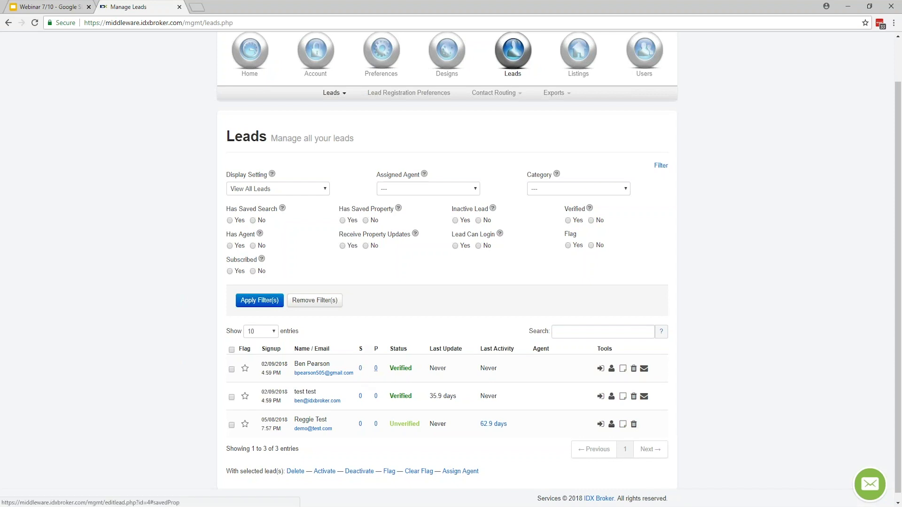
Open the first lead's saved properties, view the form for adding a saved property and return to the leads list
click(376, 369)
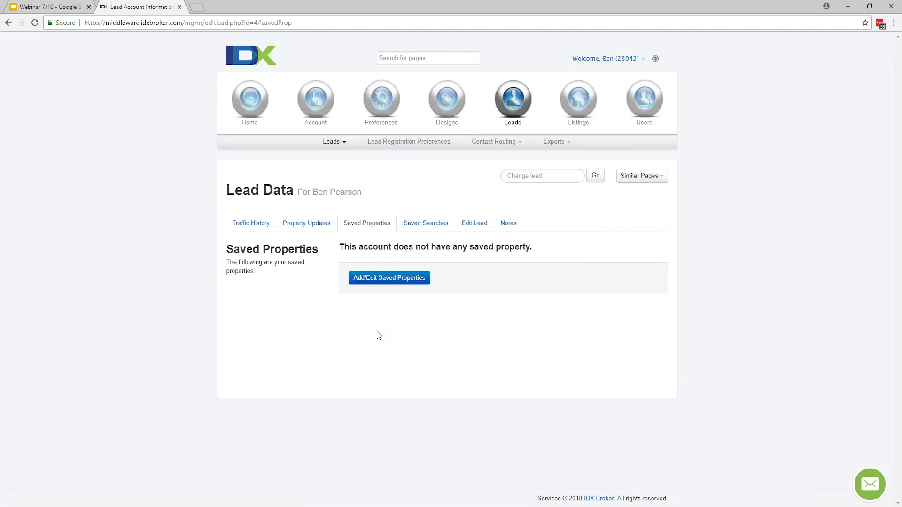
click(382, 282)
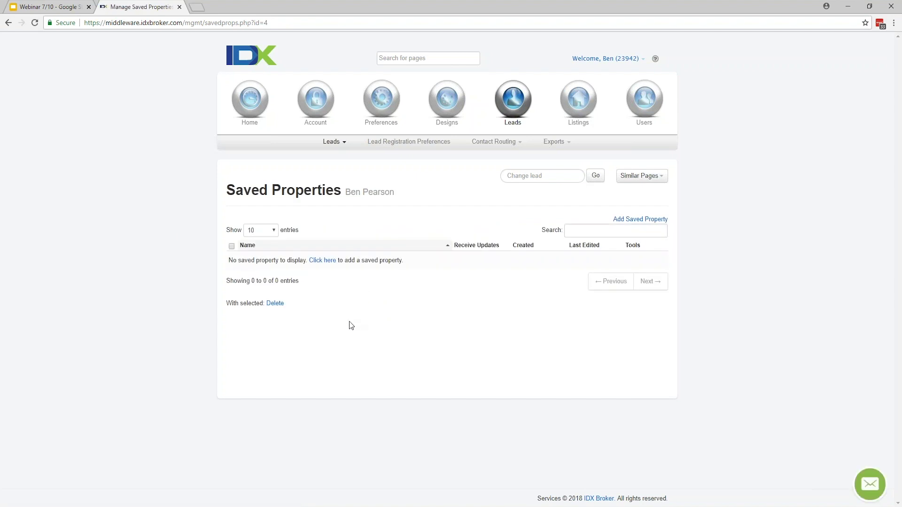
click(323, 260)
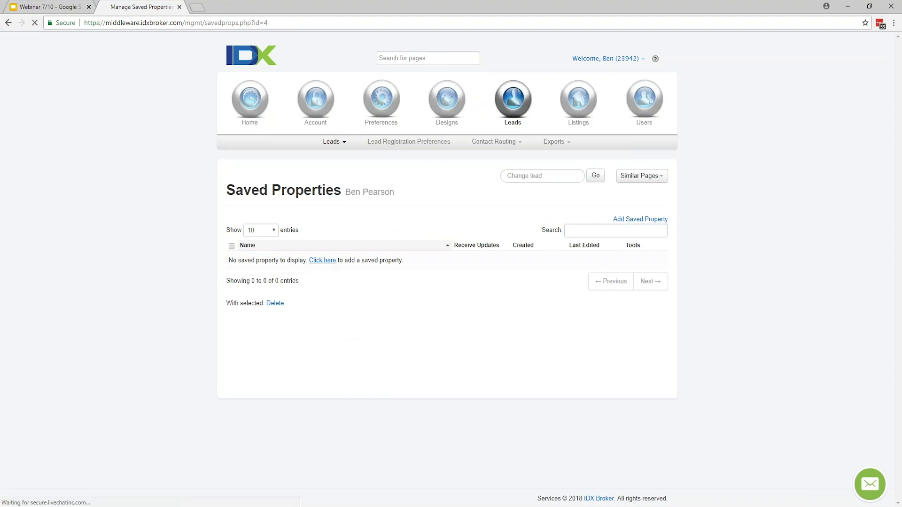
click(443, 299)
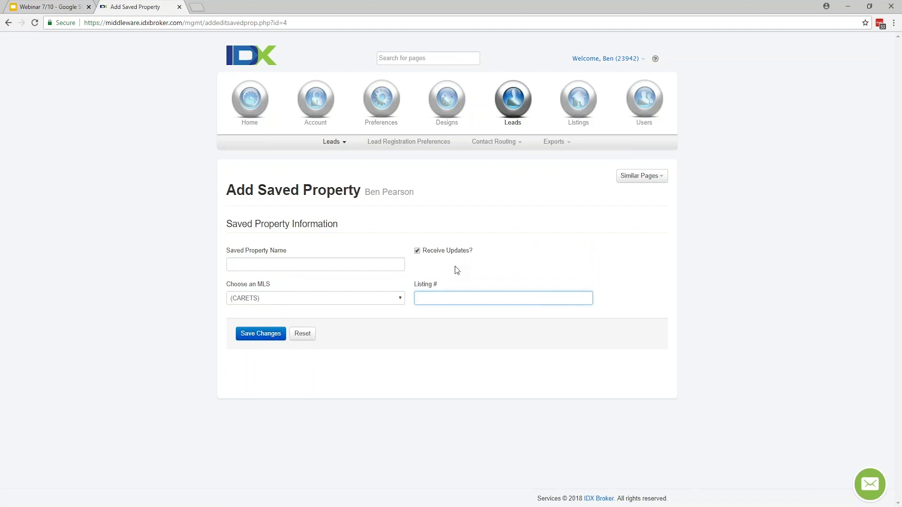
click(329, 143)
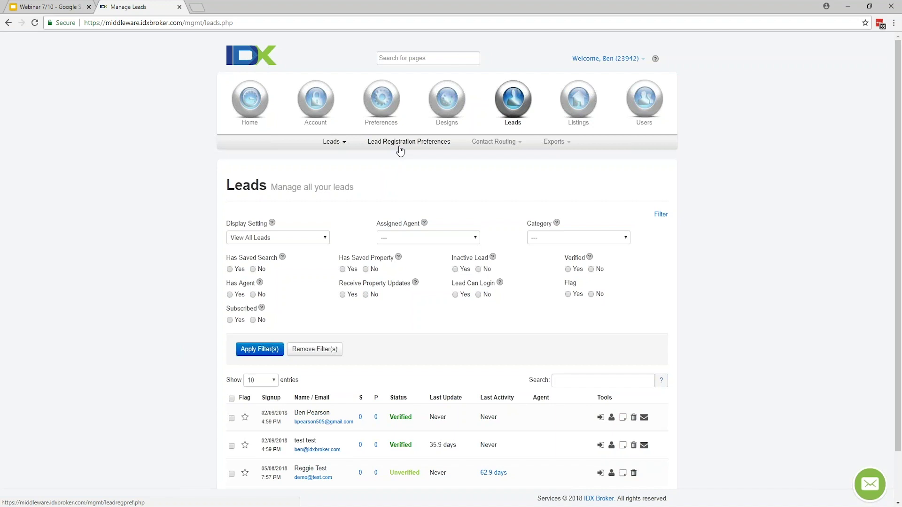
Open the simple Lead Registration Preferences, step the capture strategy through Conservative, Balanced, Aggressive and Custom, and open the custom settings
click(400, 148)
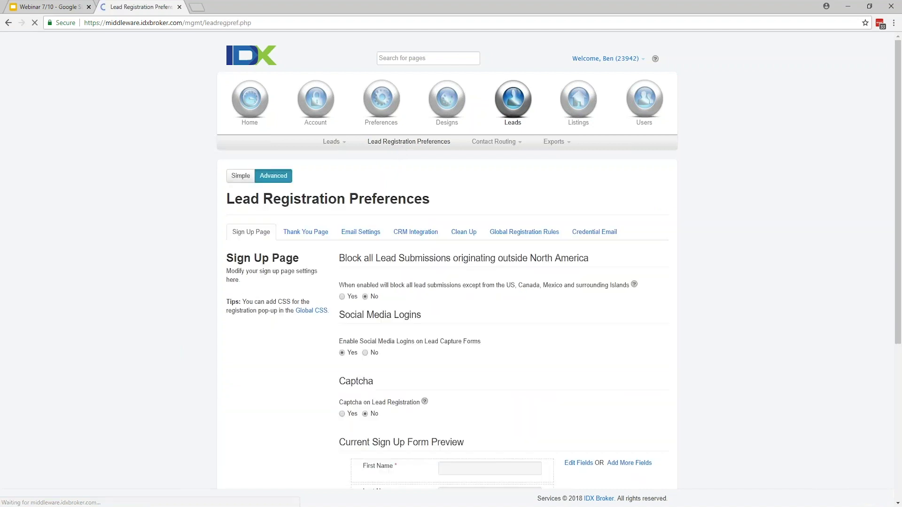
click(239, 177)
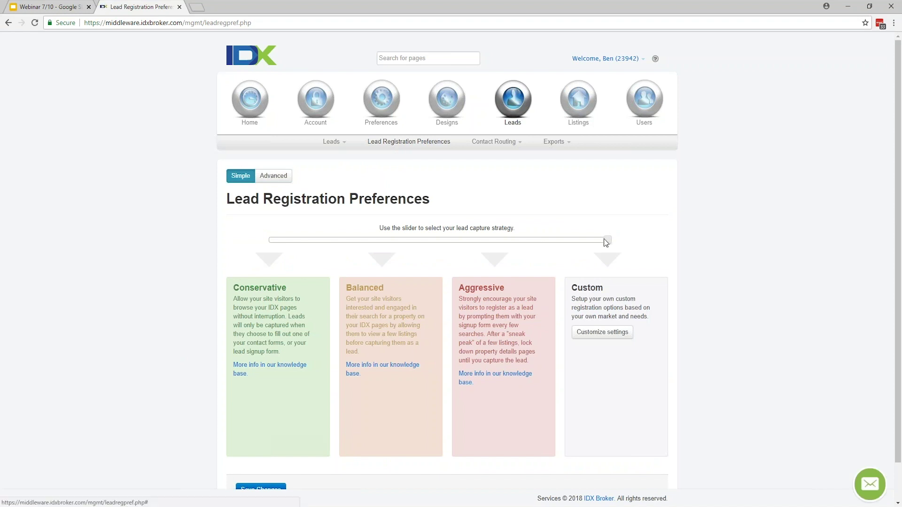
drag(607, 240, 275, 282)
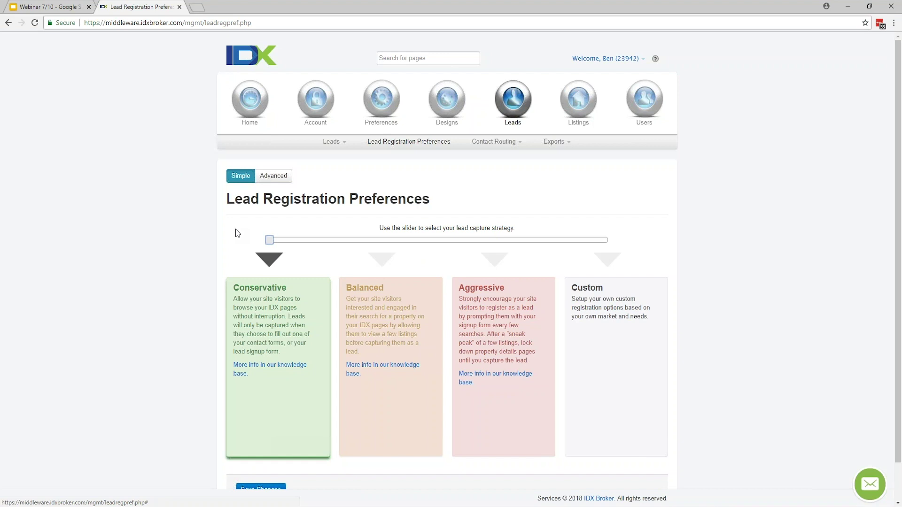
drag(272, 242, 405, 258)
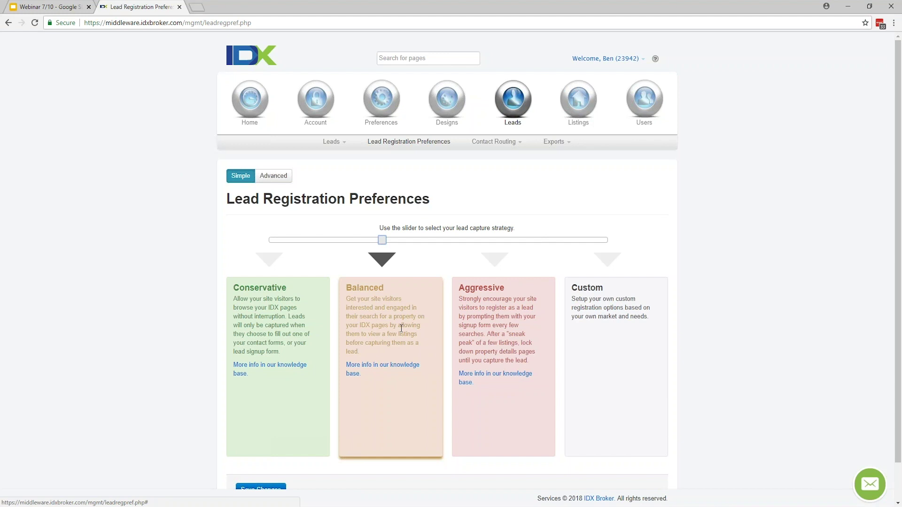
drag(383, 241, 483, 254)
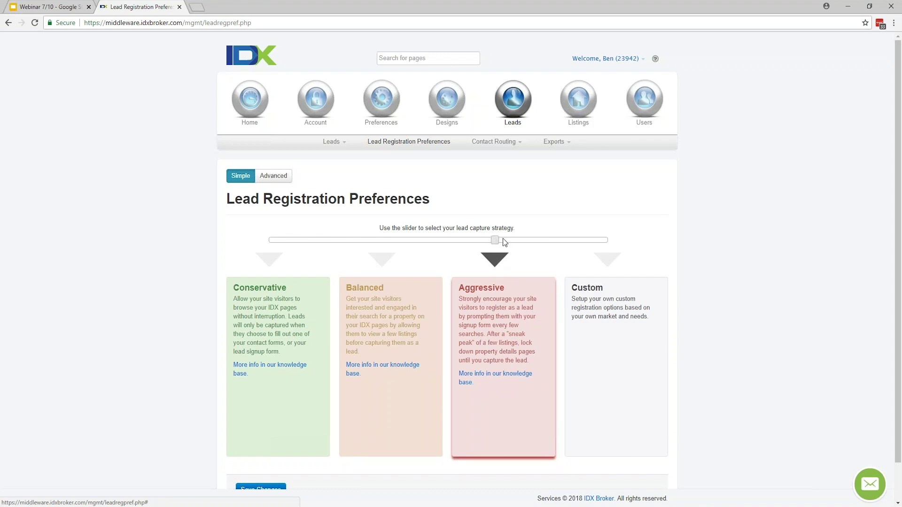
drag(495, 240, 608, 239)
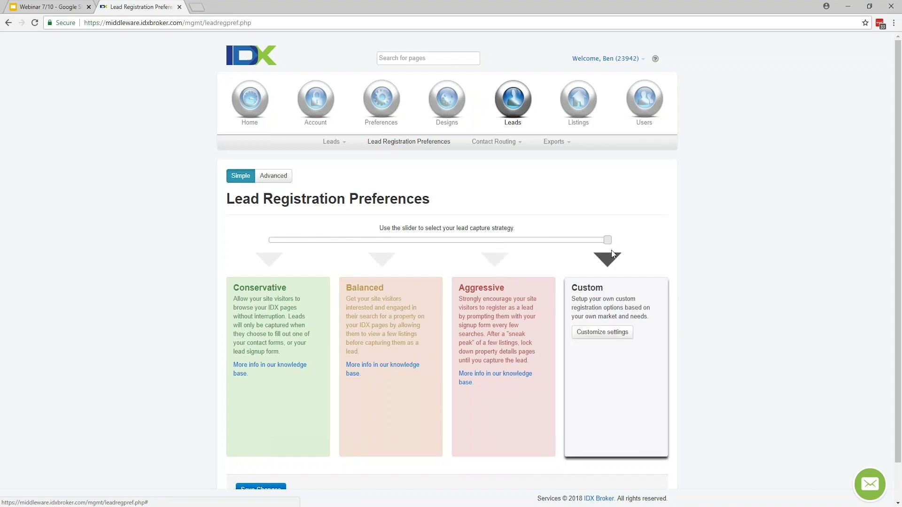
click(602, 333)
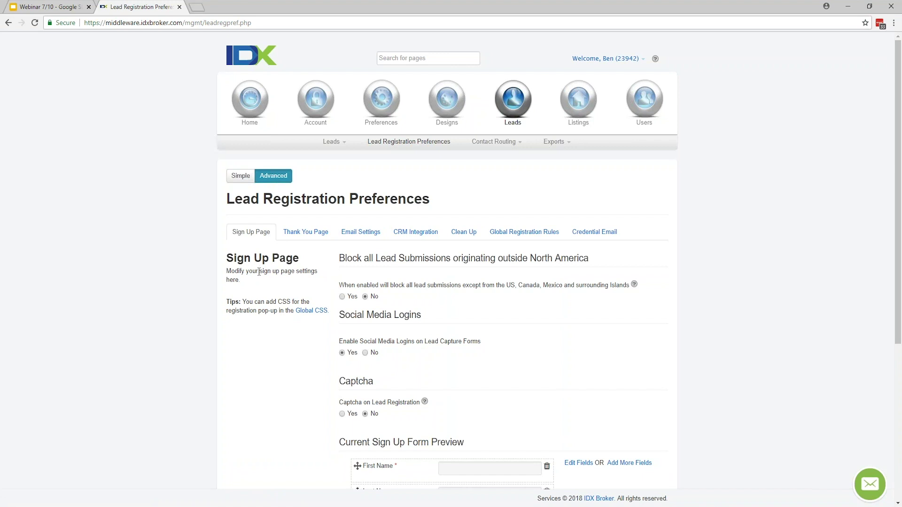
Add Zip Code as a required field to the sign-up form
scroll(262, 279, down, 3)
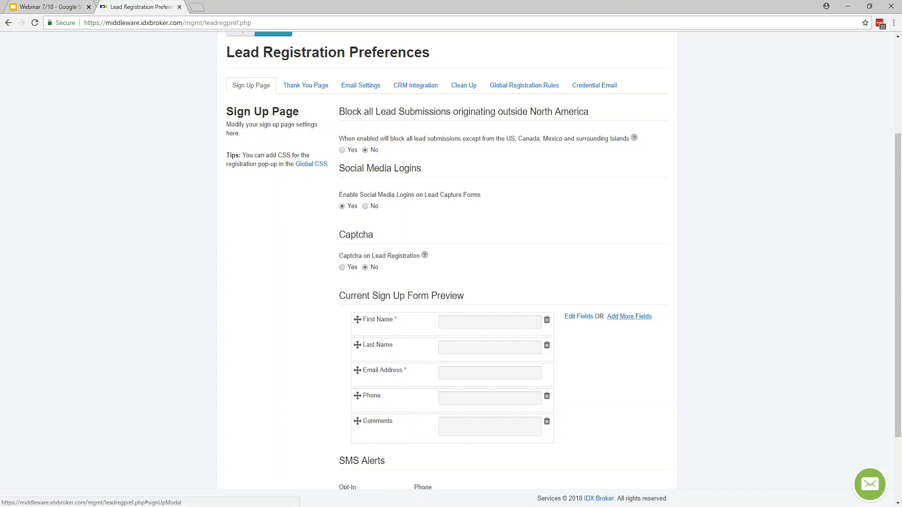
click(630, 317)
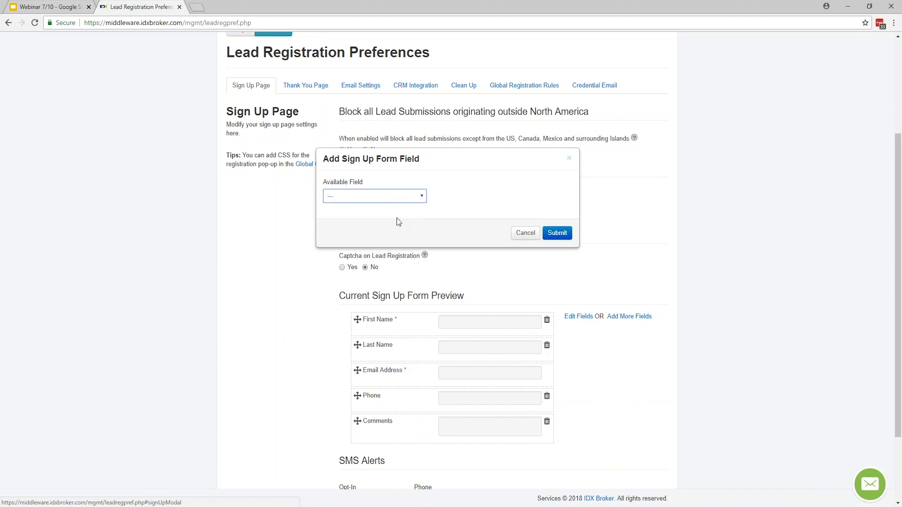
click(376, 197)
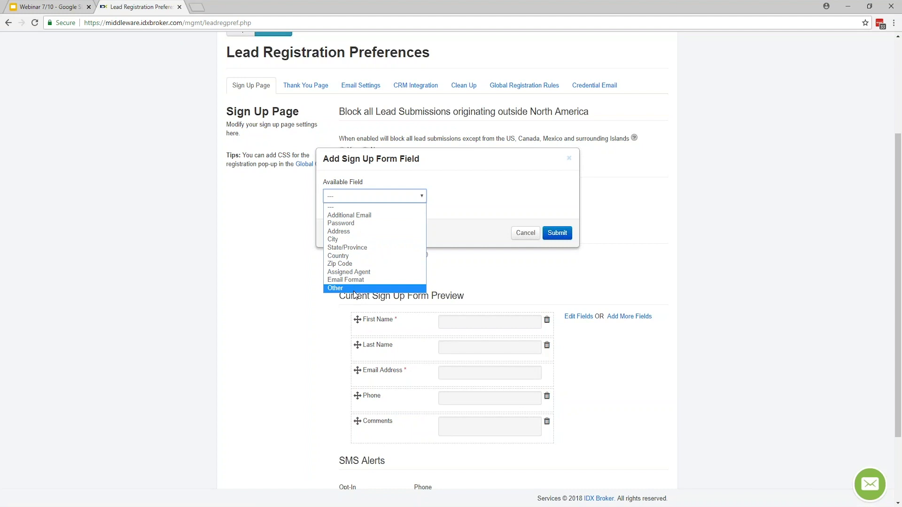
click(360, 264)
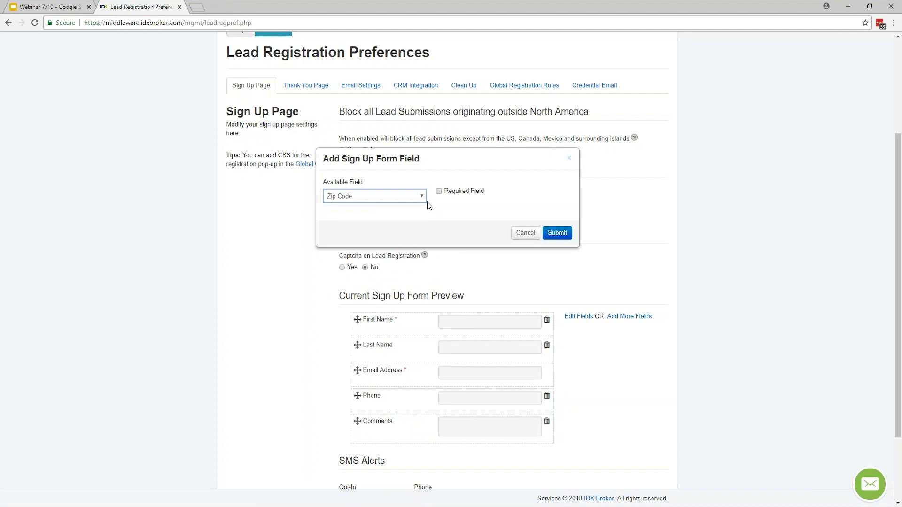
click(439, 193)
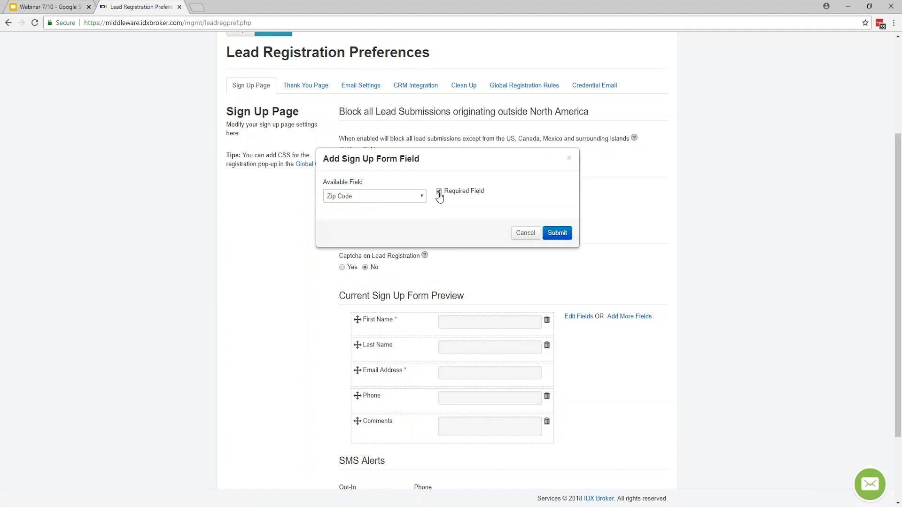
click(558, 233)
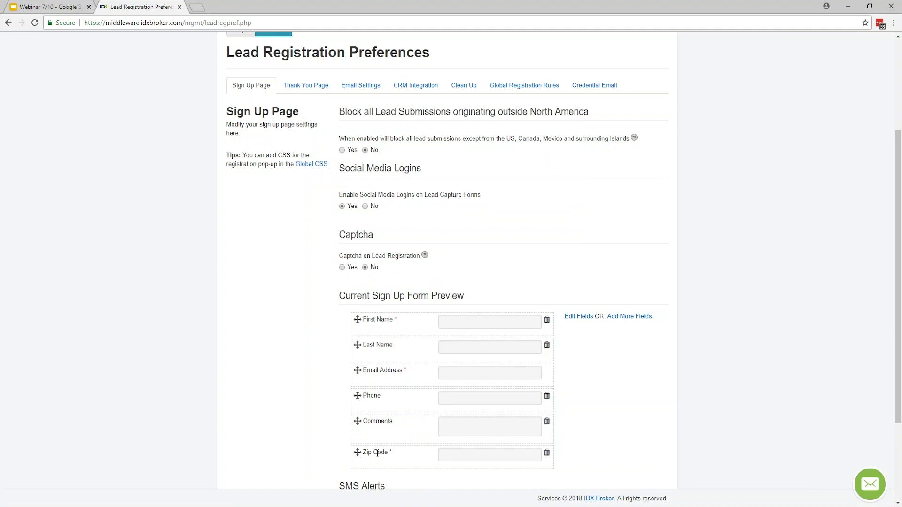
Move the Zip Code field directly below Email Address, and remove it from the sign-up form
drag(358, 452, 359, 396)
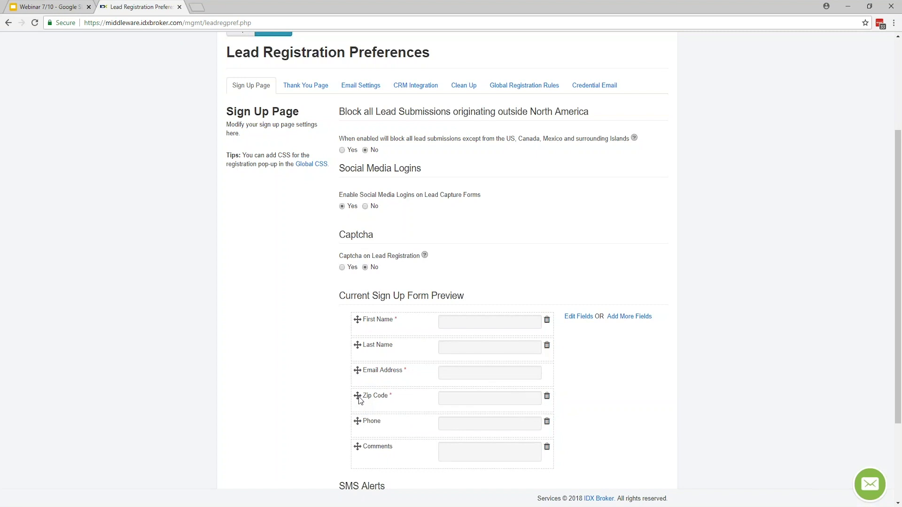
click(547, 399)
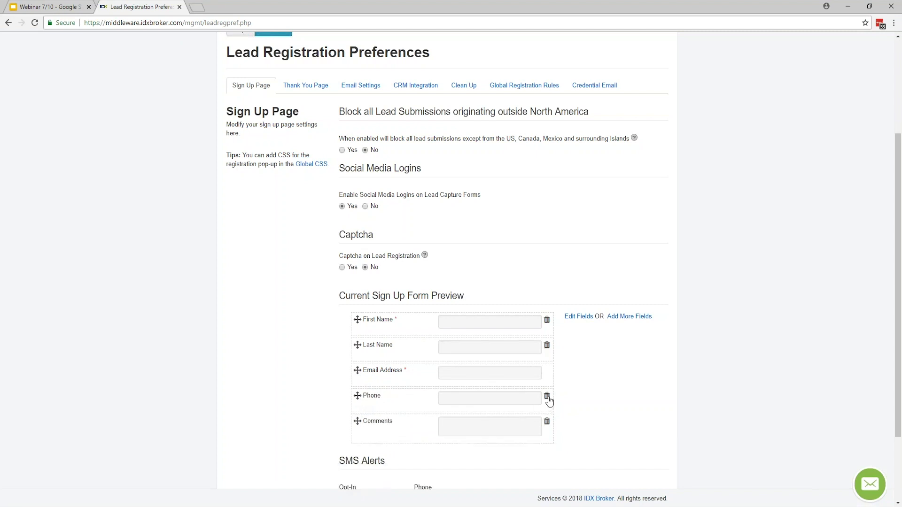
Make the Last Name field of the sign-up form required and save the field change
click(577, 324)
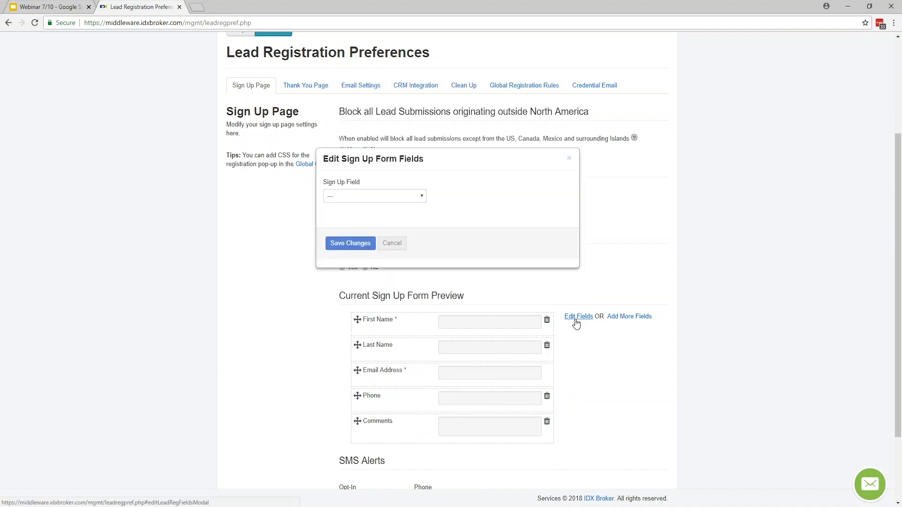
key(alt+Down)
key(Down)
key(Down)
key(Down)
key(Down)
key(Down)
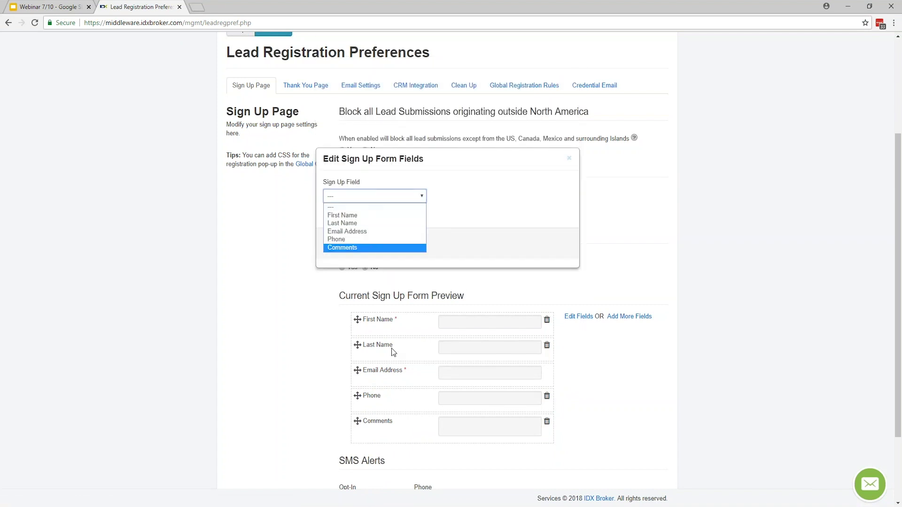
click(373, 224)
click(440, 194)
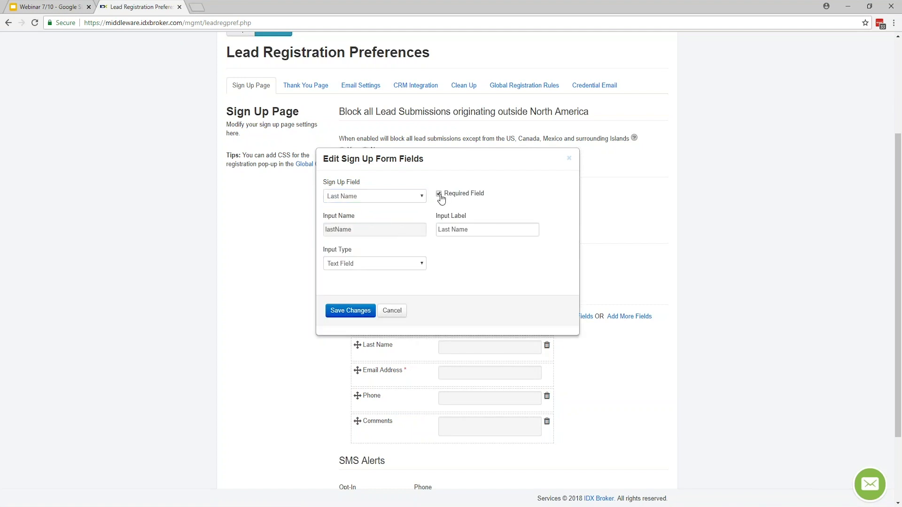
click(342, 311)
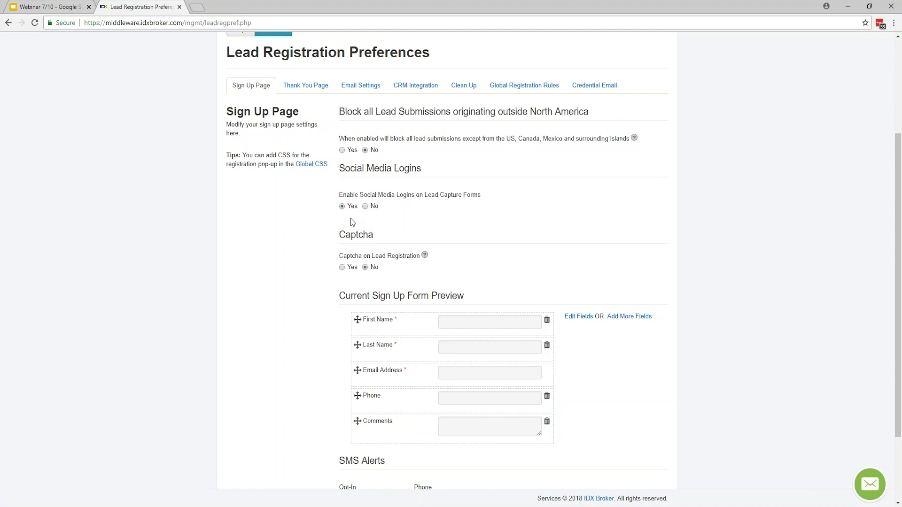
Enable Captcha on Lead Registration and look over the form preview and SMS Alerts options
click(344, 268)
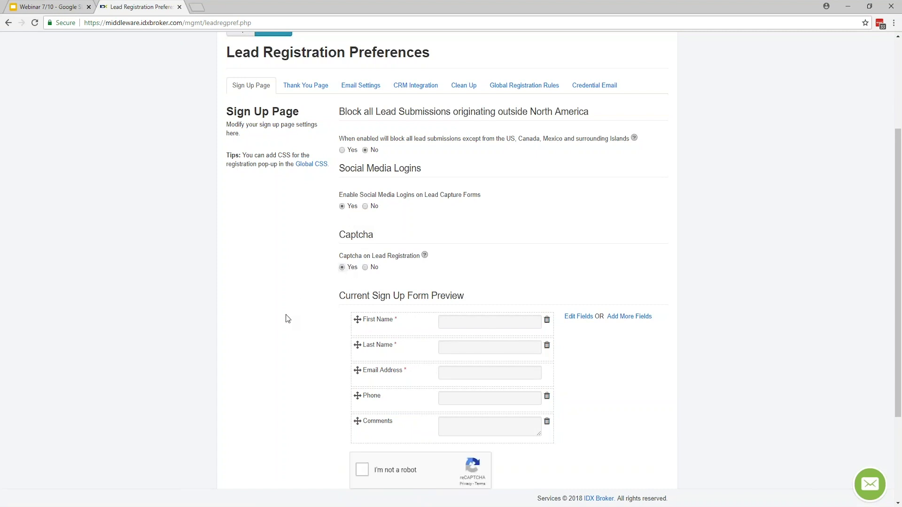
scroll(300, 388, down, 2)
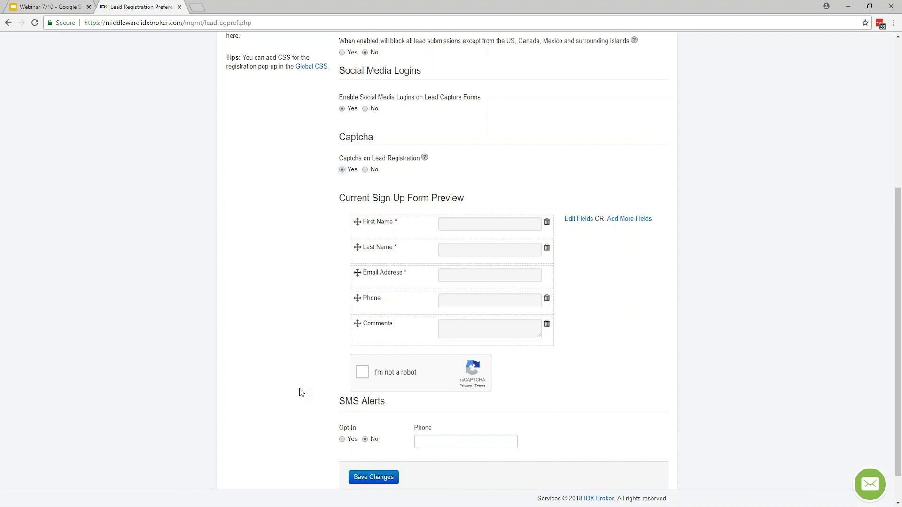
key(Tab)
scroll(280, 411, down, 1)
click(280, 410)
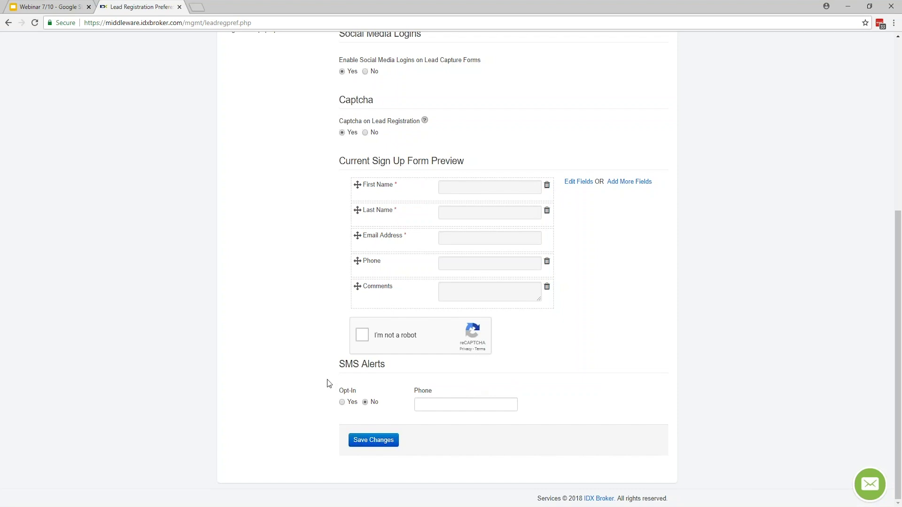
Open the Global Registration Rules without saving the sign-up page changes and look over the rules for each page type
scroll(320, 378, up, 5)
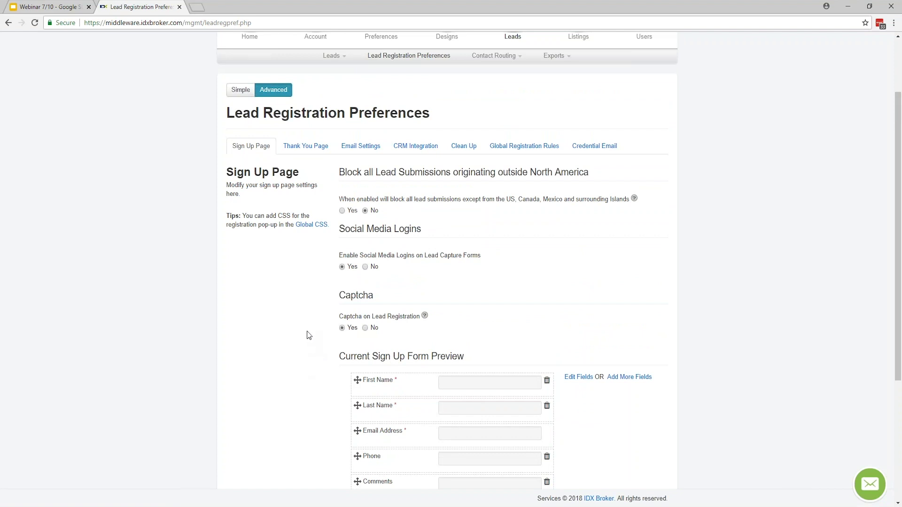
click(523, 154)
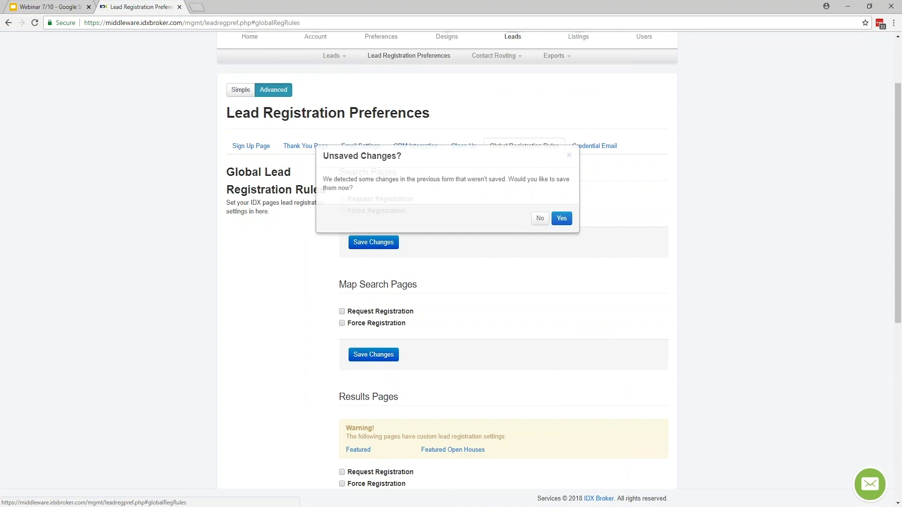
click(540, 219)
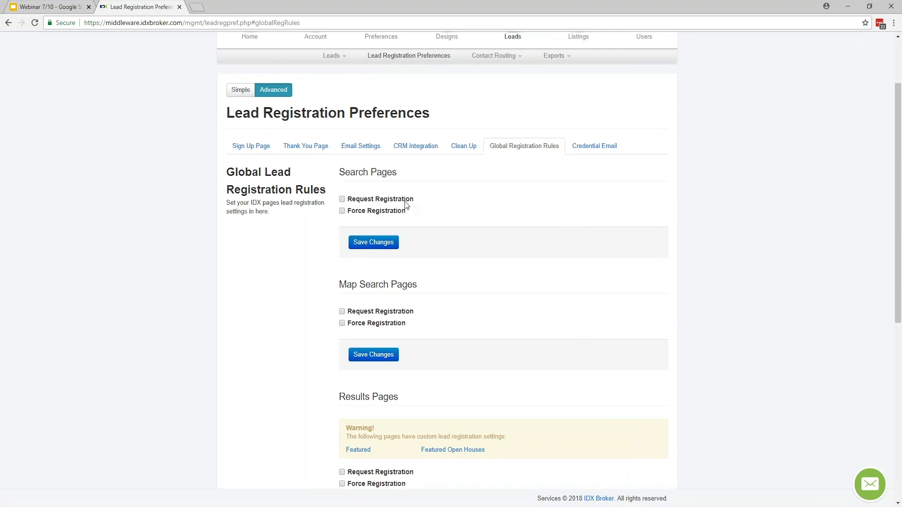
scroll(417, 216, down, 1)
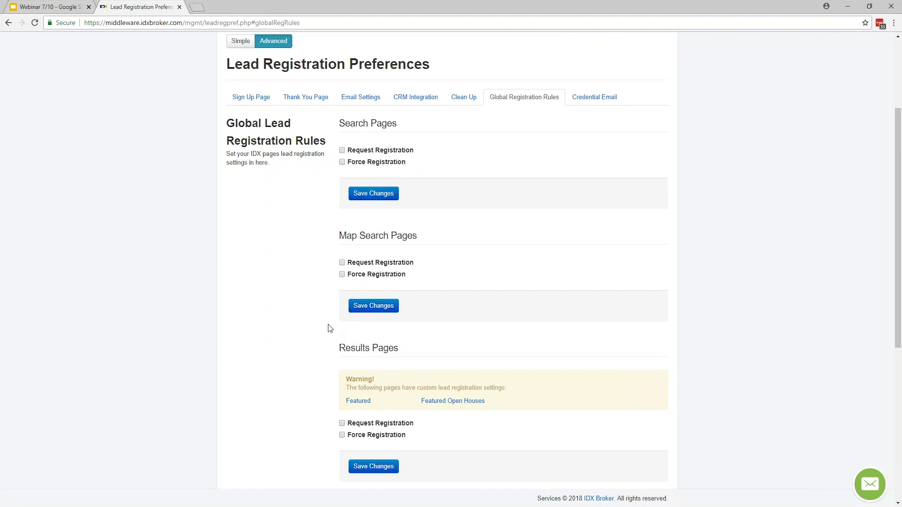
scroll(328, 324, down, 6)
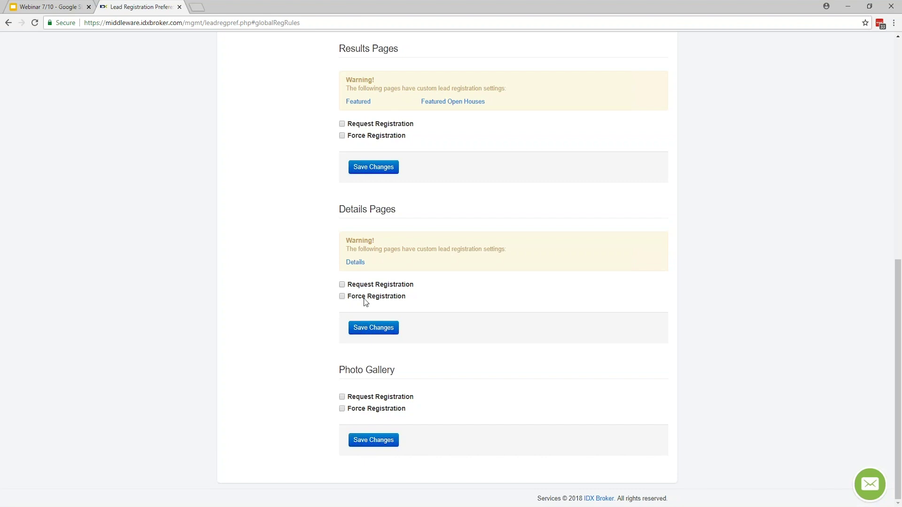
Try Request Registration for Details Pages with the Non-Recurring type and a Custom form message, and switch it off again
click(341, 286)
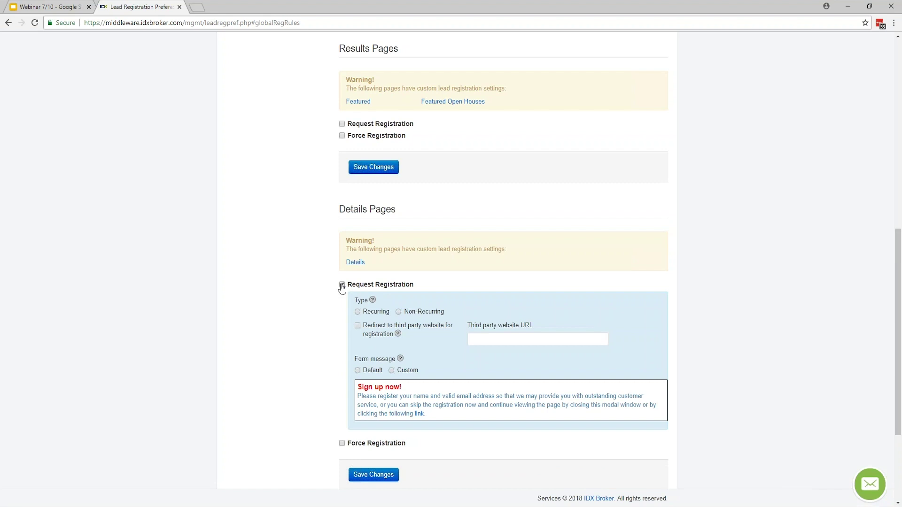
click(399, 312)
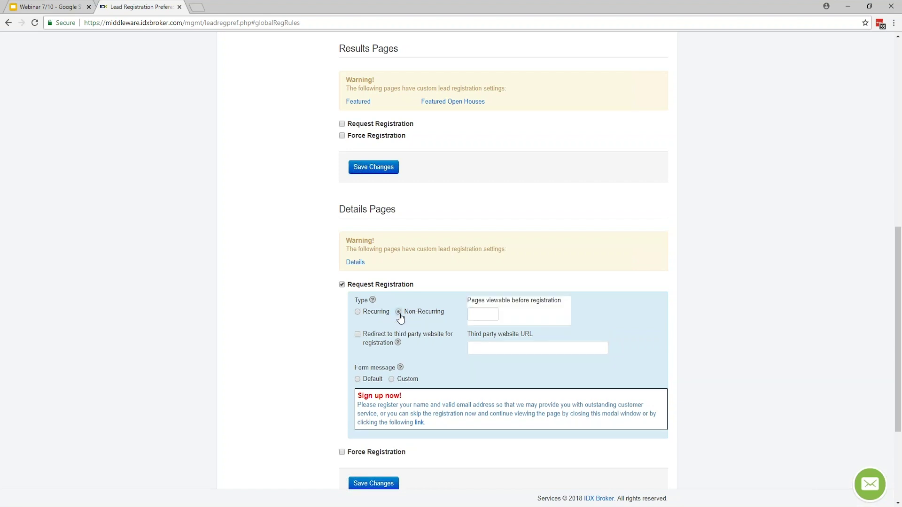
click(487, 316)
text(0)
key(BackSpace)
click(358, 334)
click(358, 380)
click(391, 380)
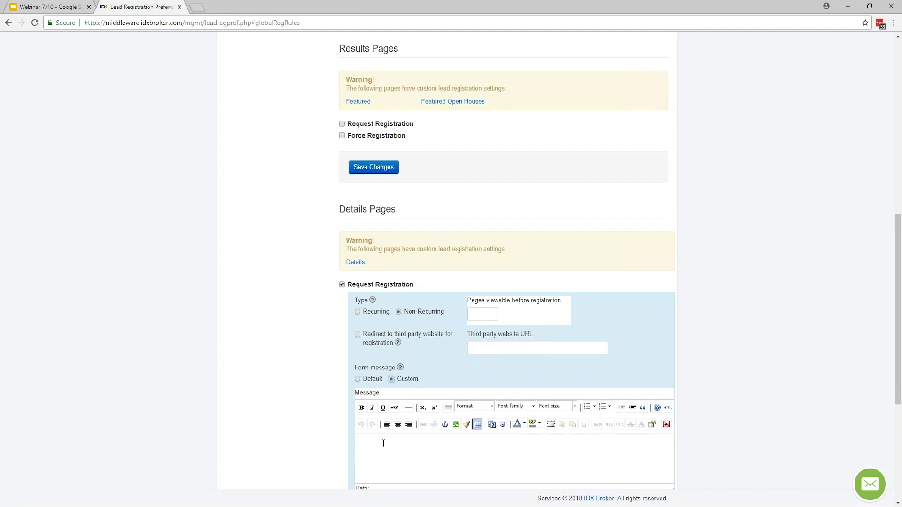
click(342, 284)
scroll(270, 359, up, 5)
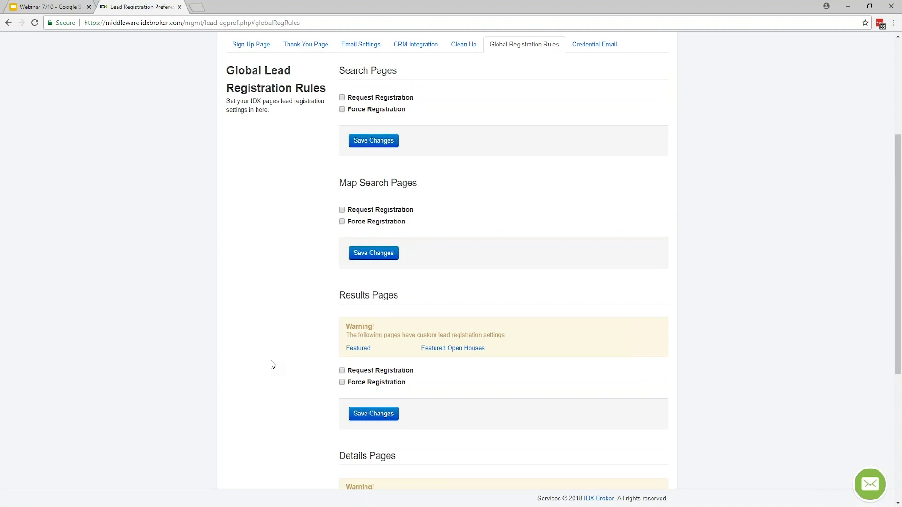
scroll(272, 364, up, 4)
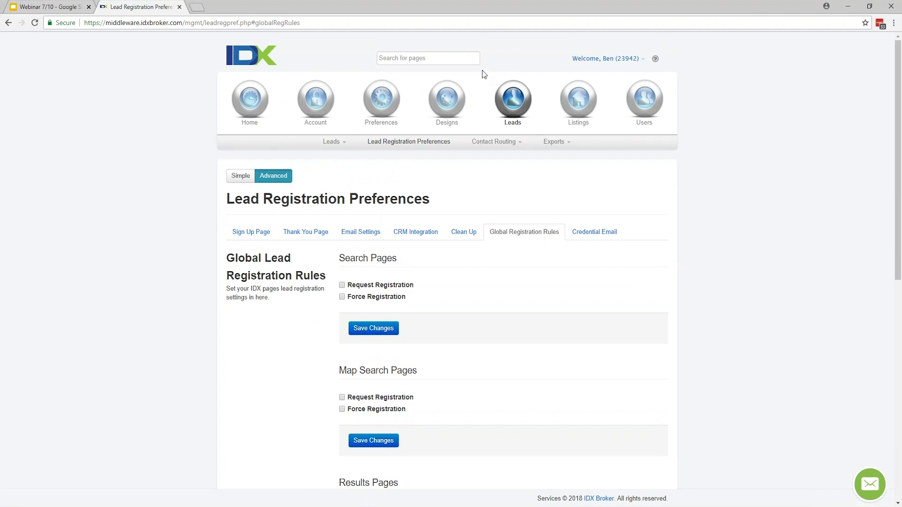
Open learn.idxbroker.com in a new browser tab, view its Webinars options and close the tab
click(197, 7)
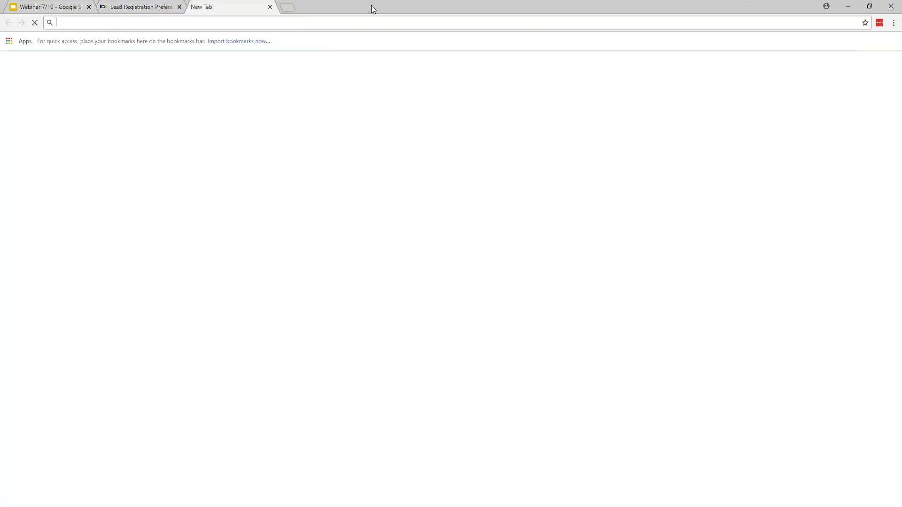
text(le)
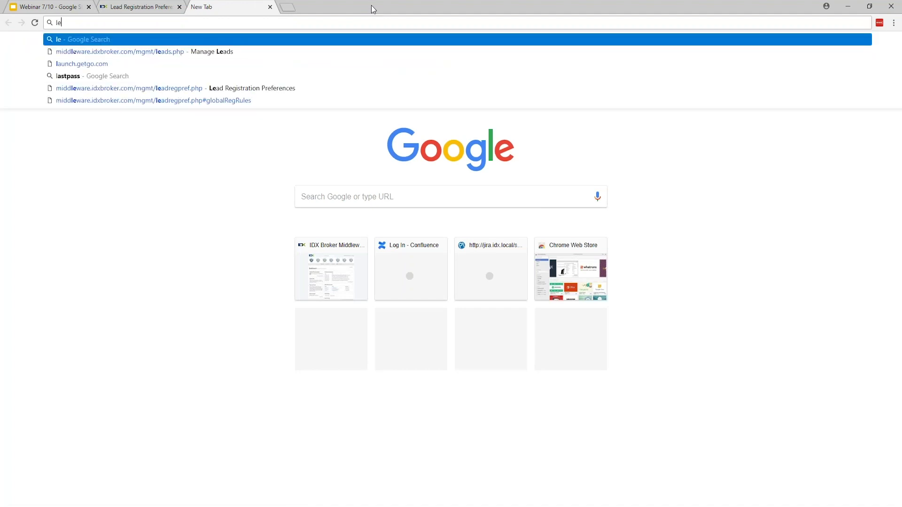
text(arn.idxbroker.com)
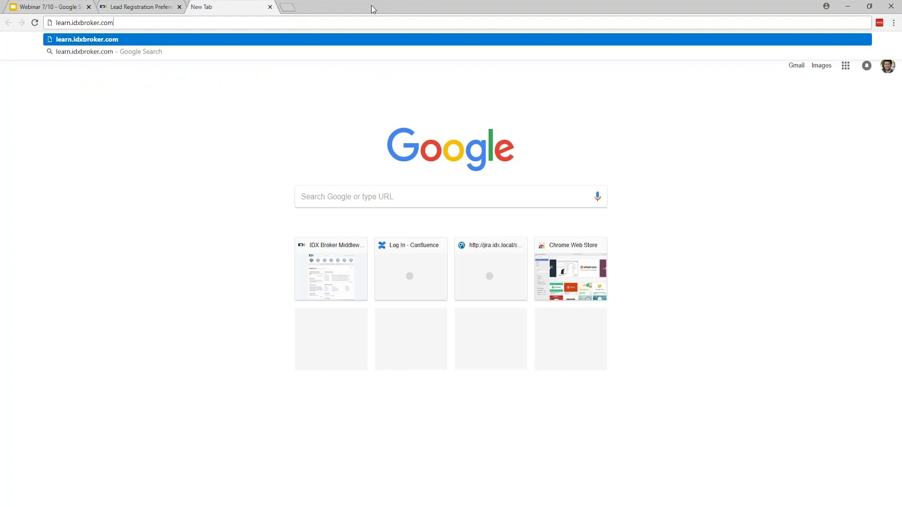
key(Return)
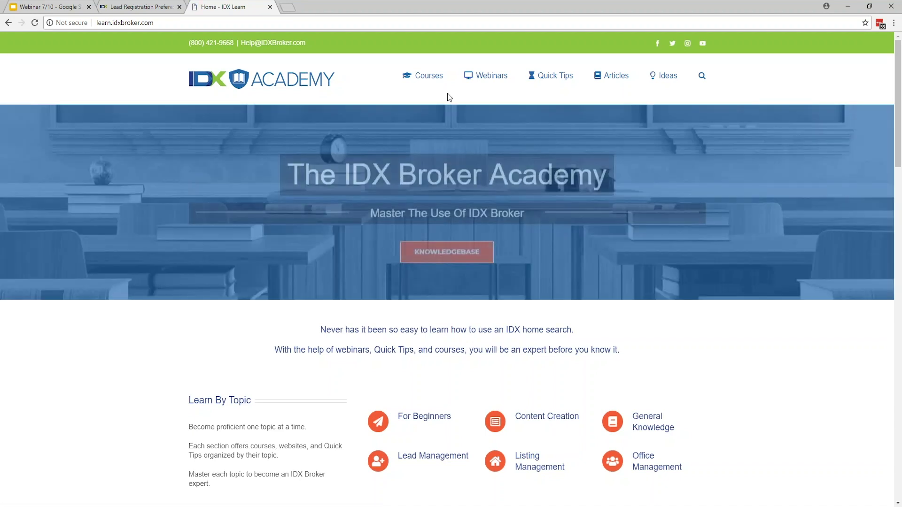
mouse_move(479, 76)
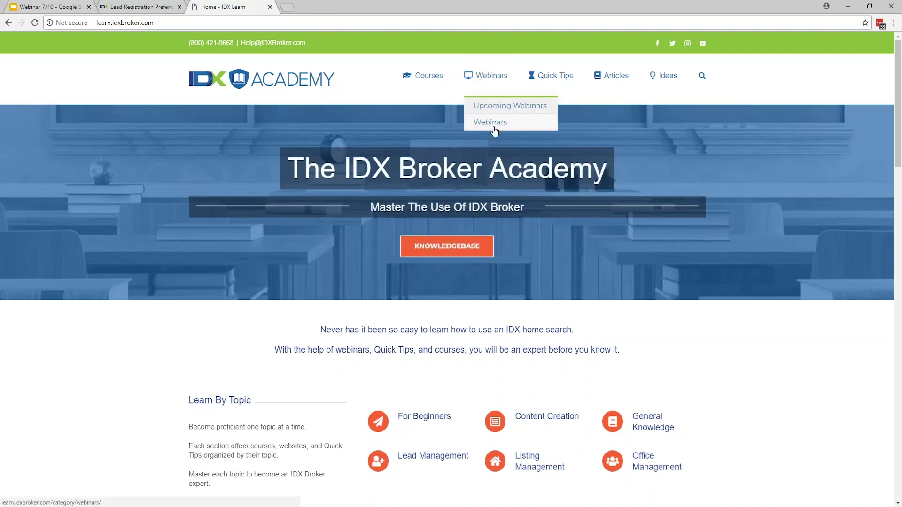
mouse_move(413, 80)
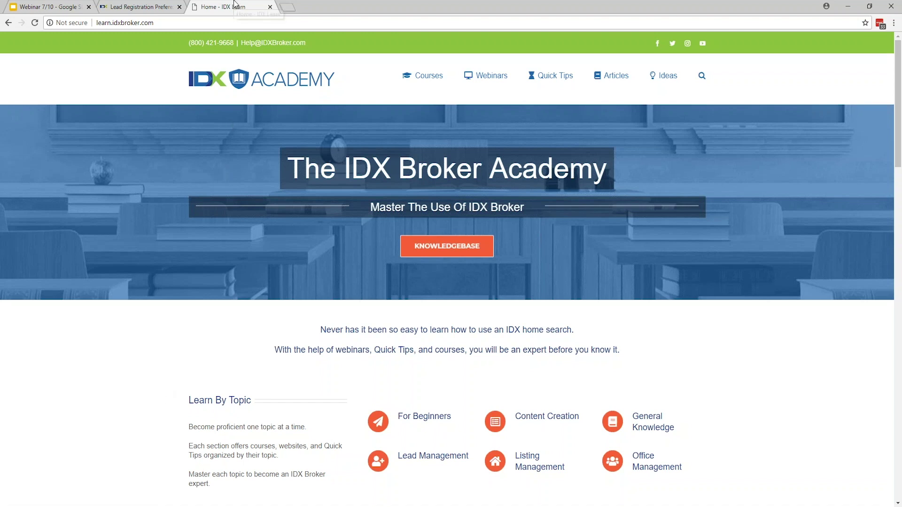
click(270, 7)
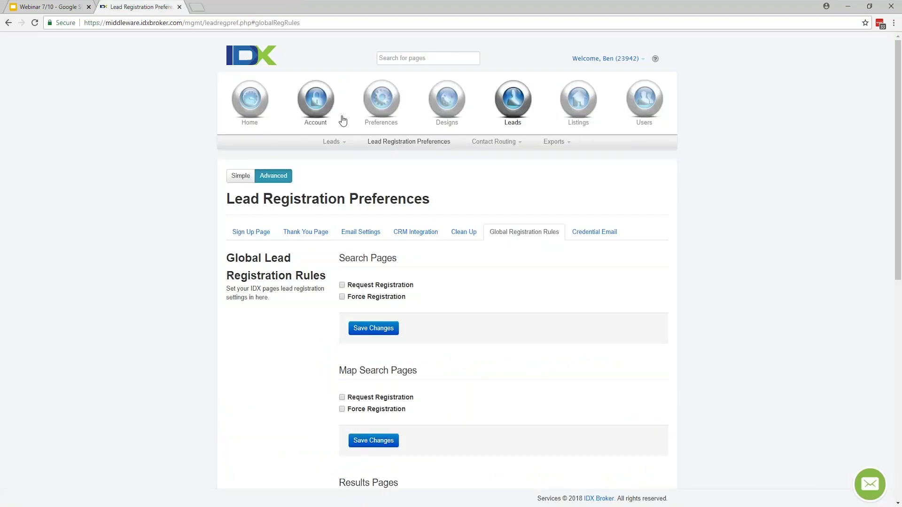